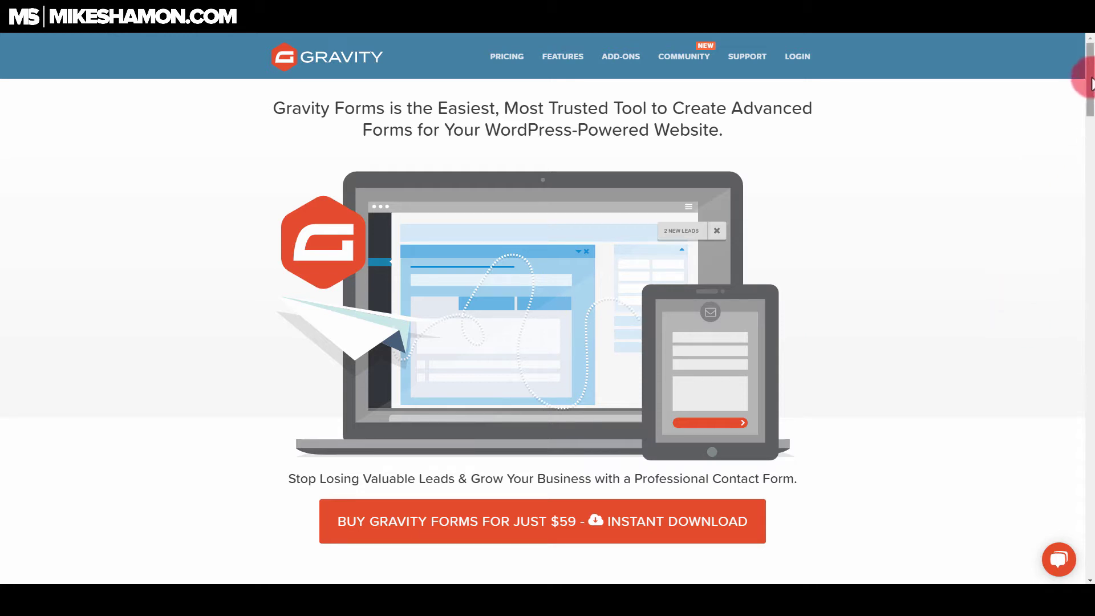
Scroll the Gravity Forms homepage to the footer, then back up to the Integrations add-on grid.
mouse_move(1090, 82)
mouse_down()
mouse_move(1069, 345)
mouse_move(996, 387)
mouse_up()
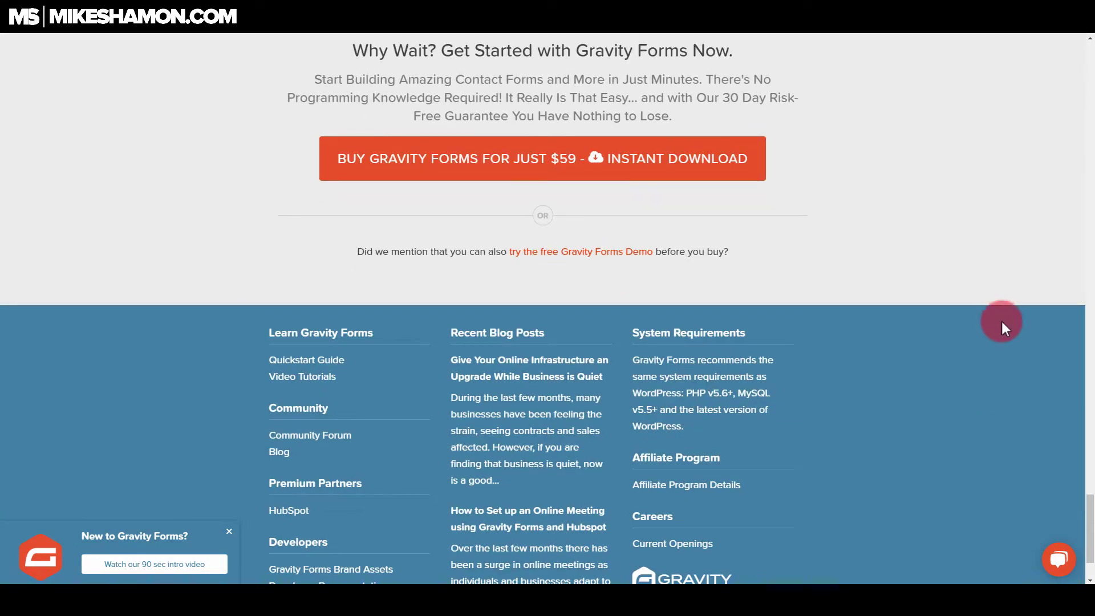
drag(1086, 520, 1086, 310)
scroll(911, 277, down, 2)
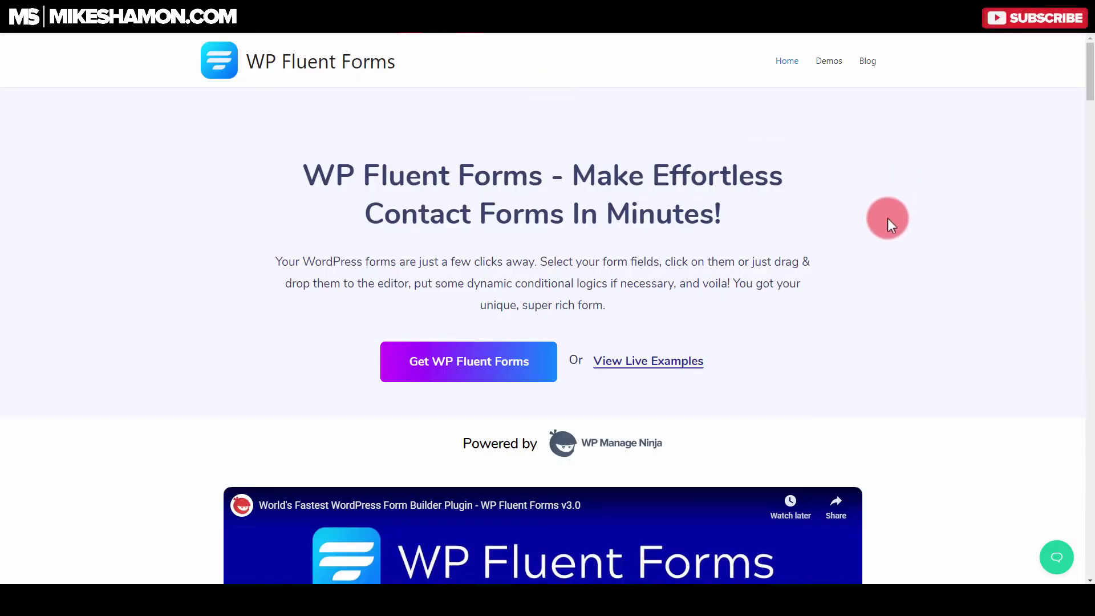
Scroll the WP Fluent Forms homepage down to the 15+ 3rd Party integrations grid.
drag(1090, 77, 1047, 274)
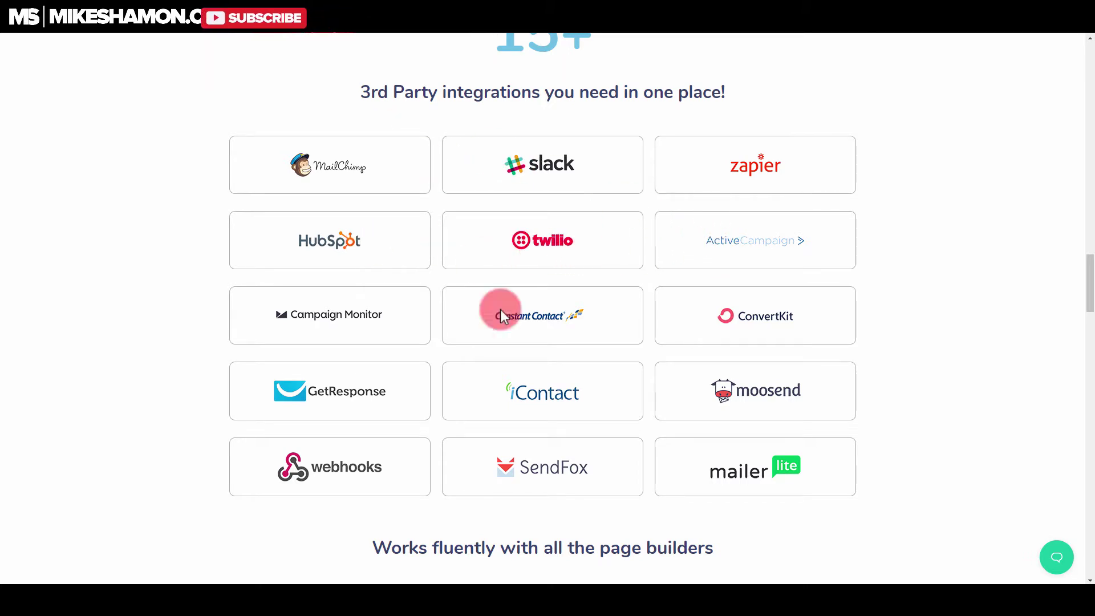
Return to the Gravity Forms site and scroll further through its add-ons grid.
click(171, 14)
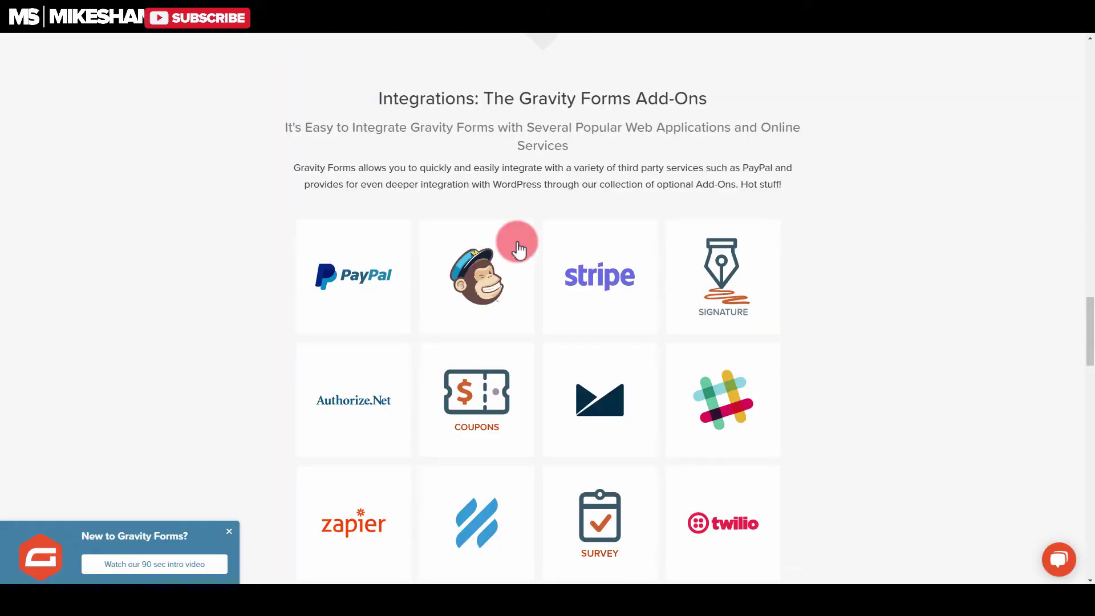
scroll(1087, 321, down, 1)
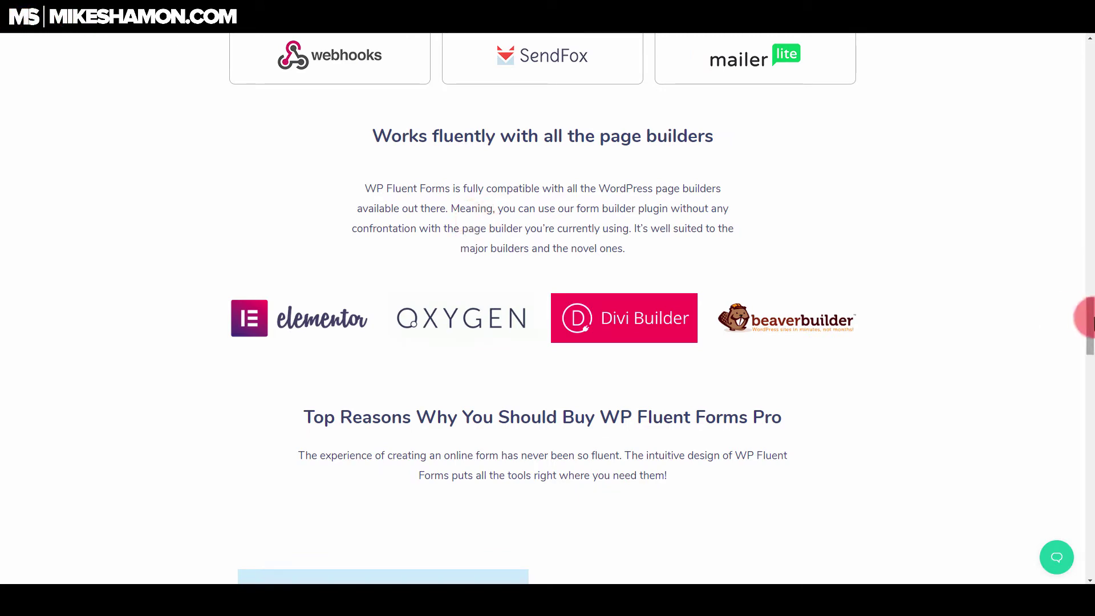
scroll(1087, 337, down, 4)
Scroll through the WP Fluent Forms features down to the $59/$99/$199 pricing tiers.
drag(1090, 354, 1089, 388)
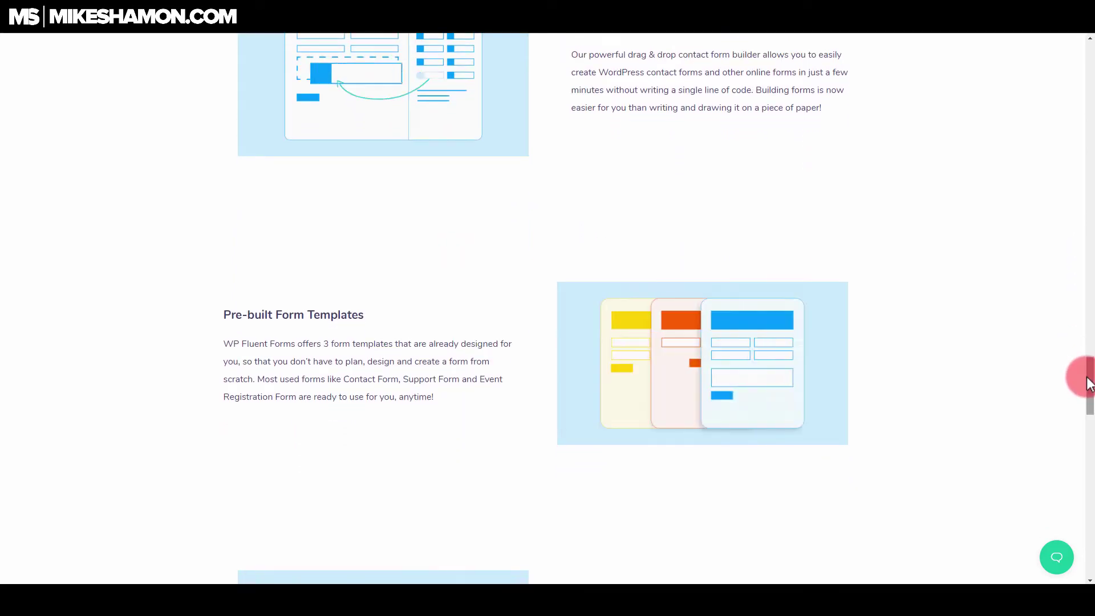
mouse_move(1085, 379)
mouse_down()
mouse_move(998, 452)
mouse_move(1086, 452)
mouse_move(1089, 506)
mouse_move(1088, 481)
mouse_move(931, 416)
mouse_move(406, 312)
mouse_move(648, 306)
mouse_move(1061, 361)
mouse_move(1093, 473)
mouse_move(840, 369)
mouse_move(300, 284)
mouse_move(1083, 522)
mouse_move(1091, 481)
mouse_move(1092, 551)
mouse_up()
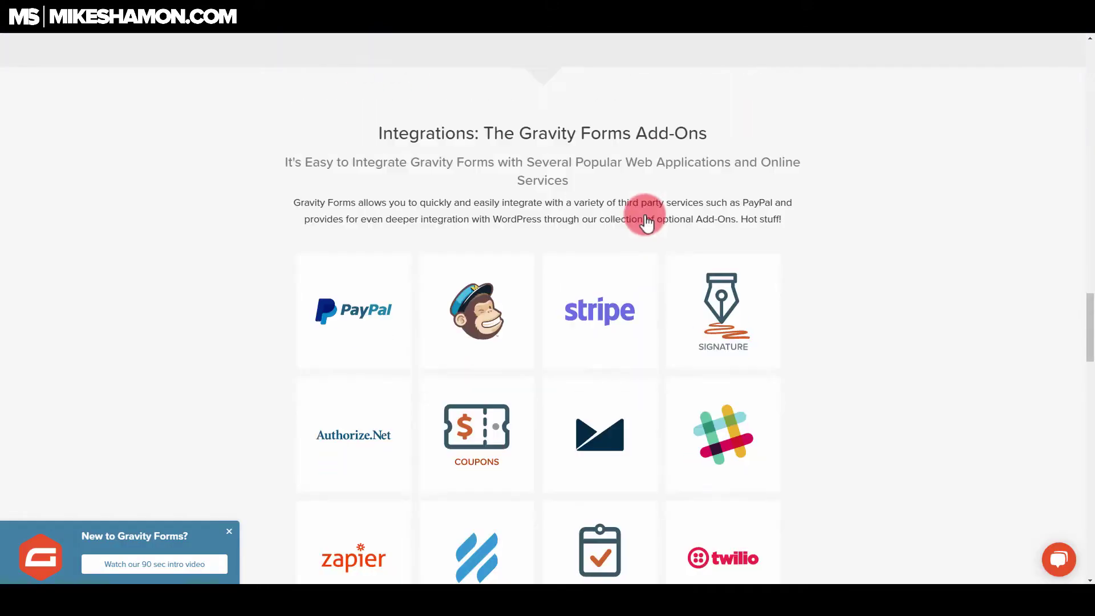
scroll(643, 217, up, 15)
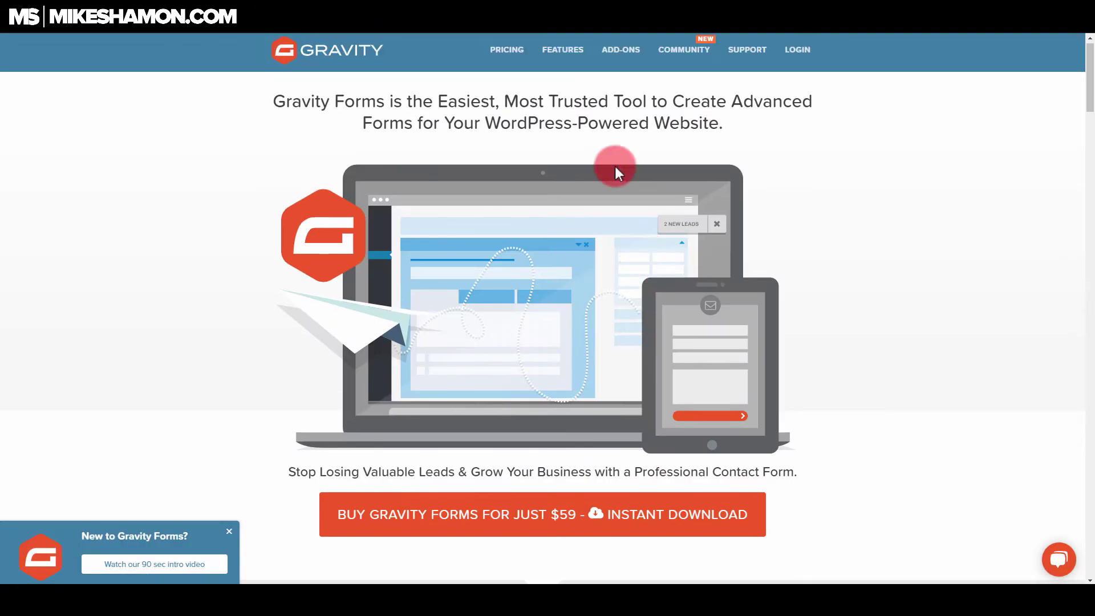
Open Gravity Forms pricing and review the $59 Basic, $159 Pro and $259 Elite licenses.
click(508, 56)
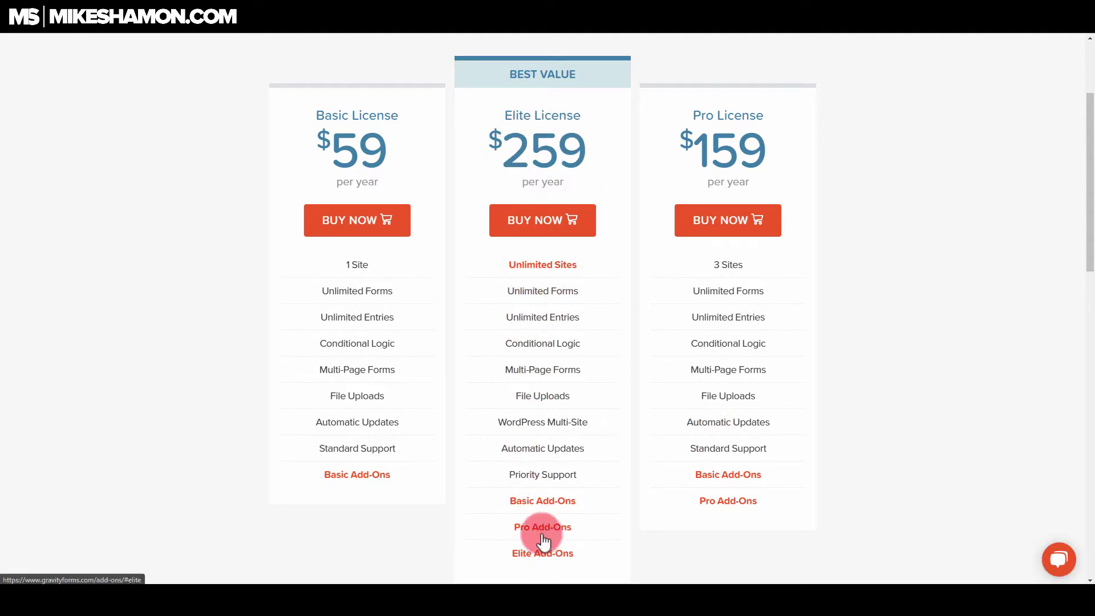
click(975, 278)
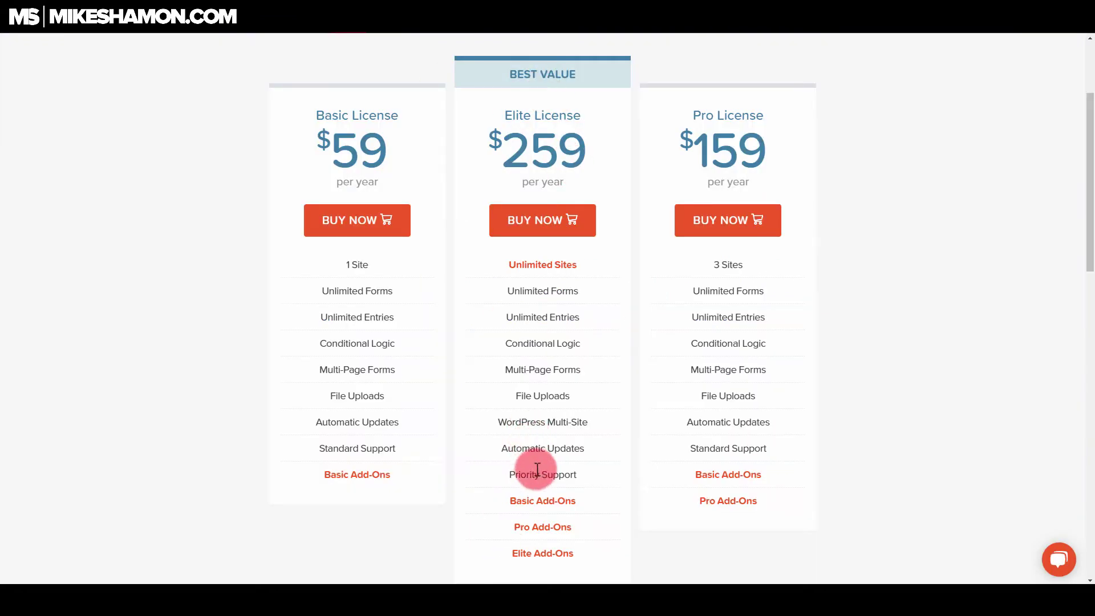
scroll(539, 471, down, 2)
scroll(542, 472, up, 2)
scroll(543, 472, up, 3)
drag(1084, 119, 1086, 157)
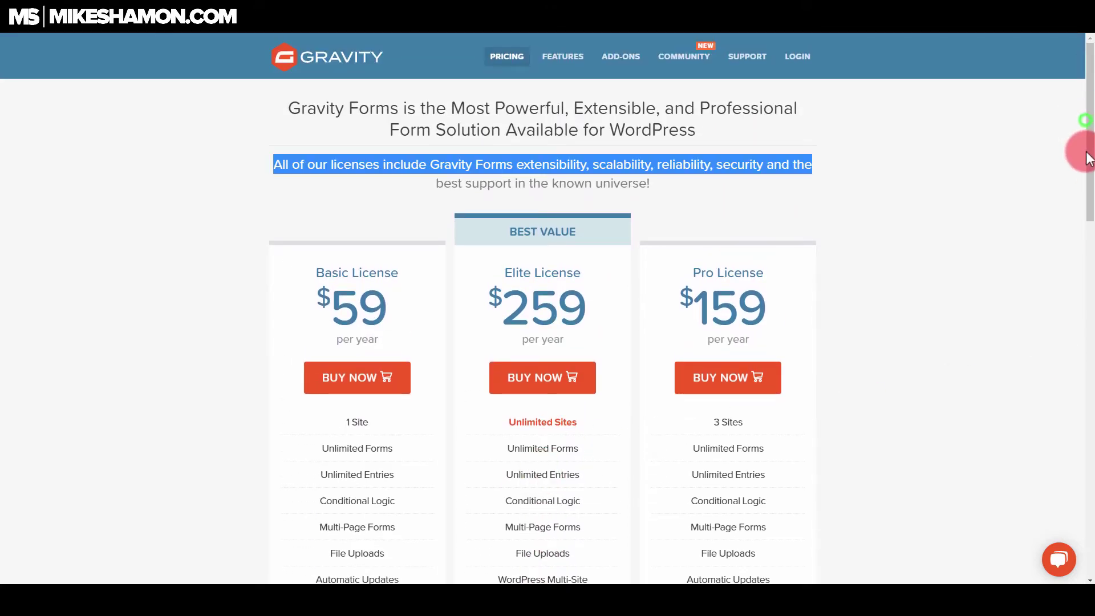
scroll(1081, 146, down, 2)
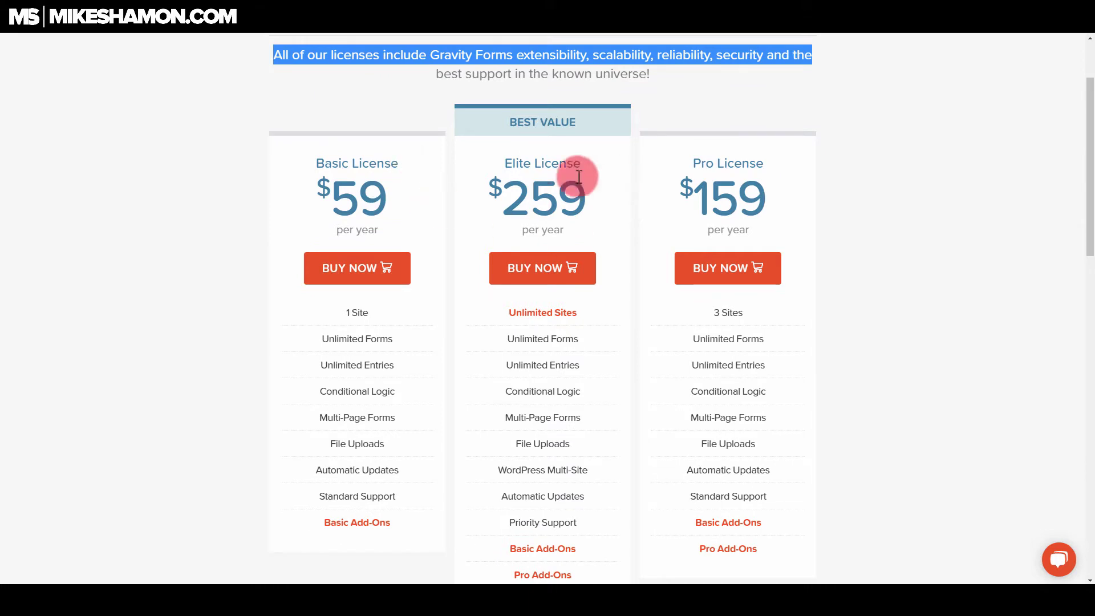
click(432, 250)
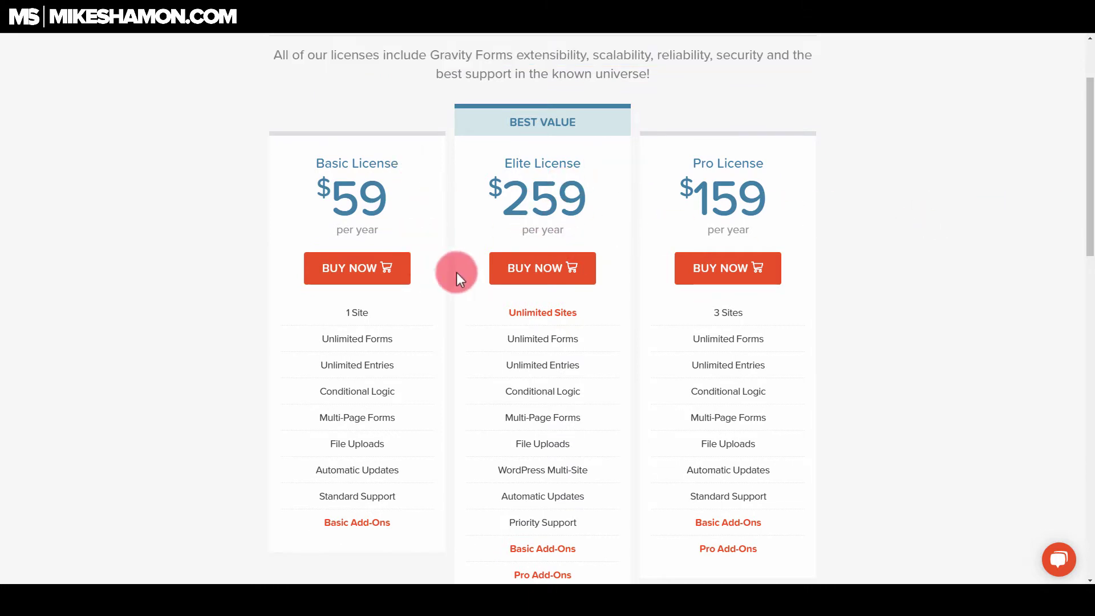
drag(1090, 211, 1091, 224)
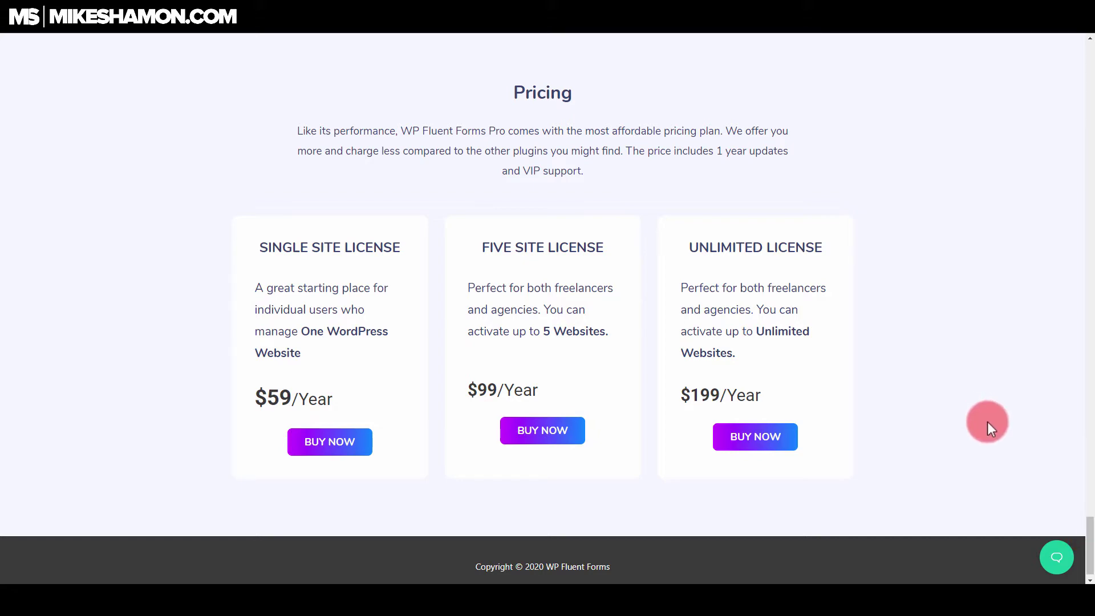
Scroll the WP Fluent Forms page back up from Pricing to the feature grid.
drag(1090, 551, 1093, 130)
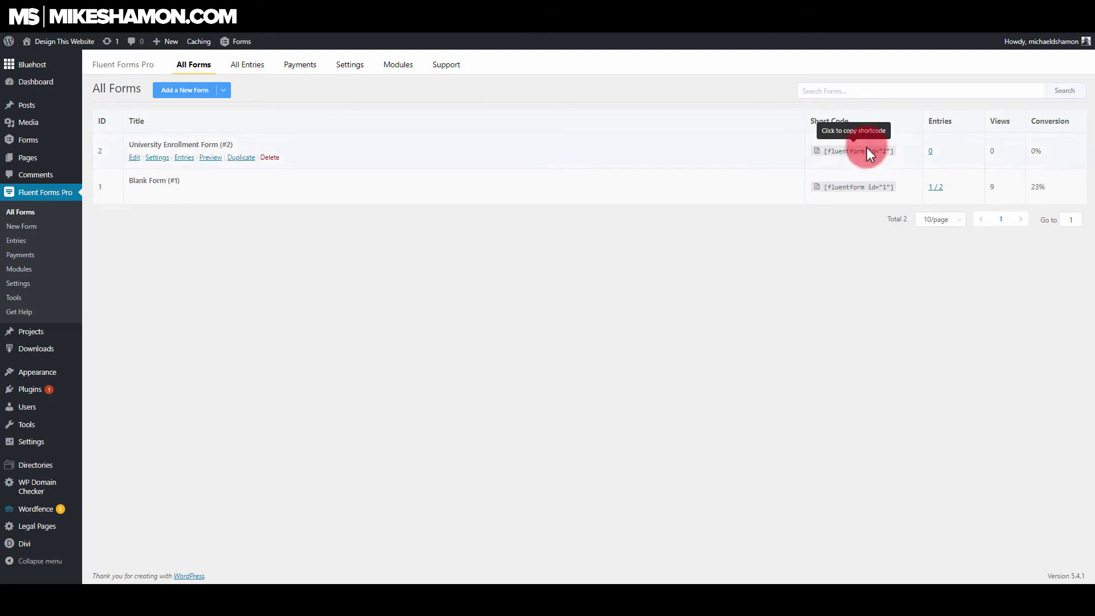
Copy and select the University Enrollment Form's [fluentform id="2"] shortcode in the All Forms list.
click(893, 152)
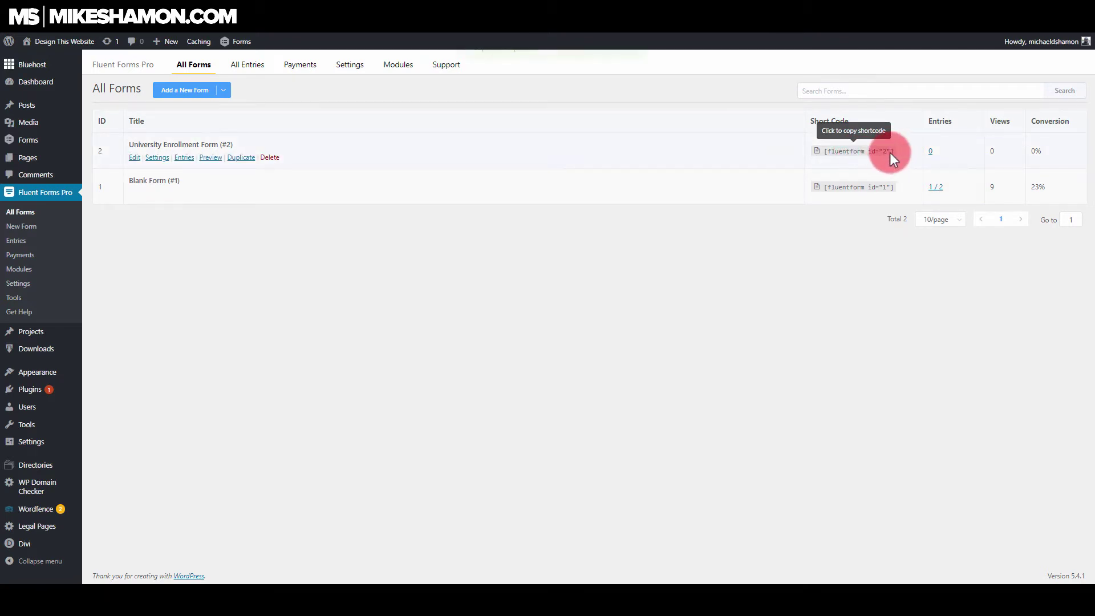
drag(826, 152, 831, 151)
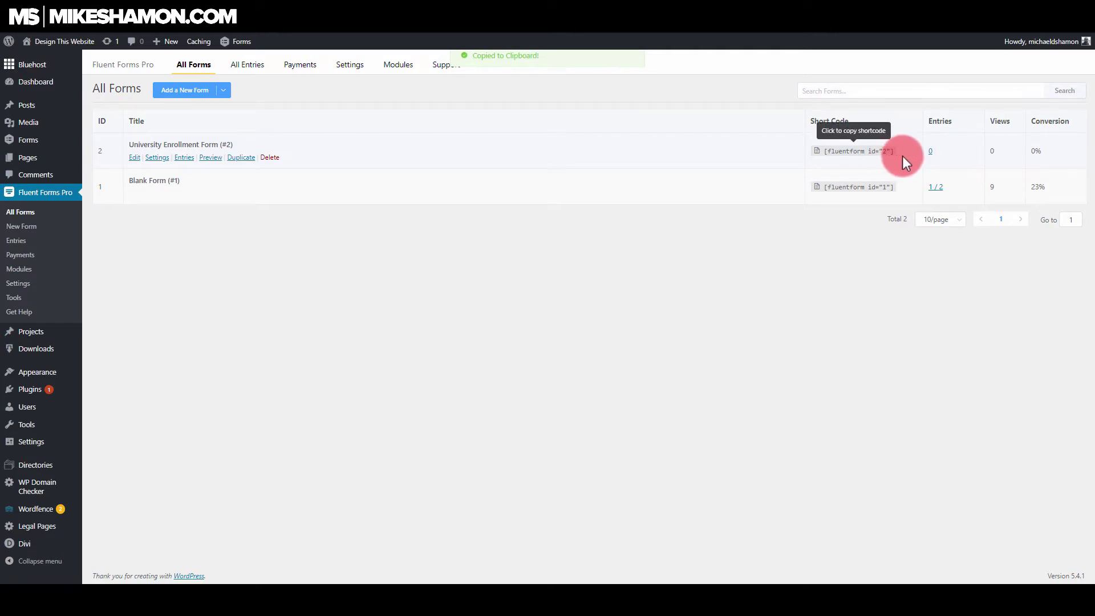
drag(895, 153, 825, 150)
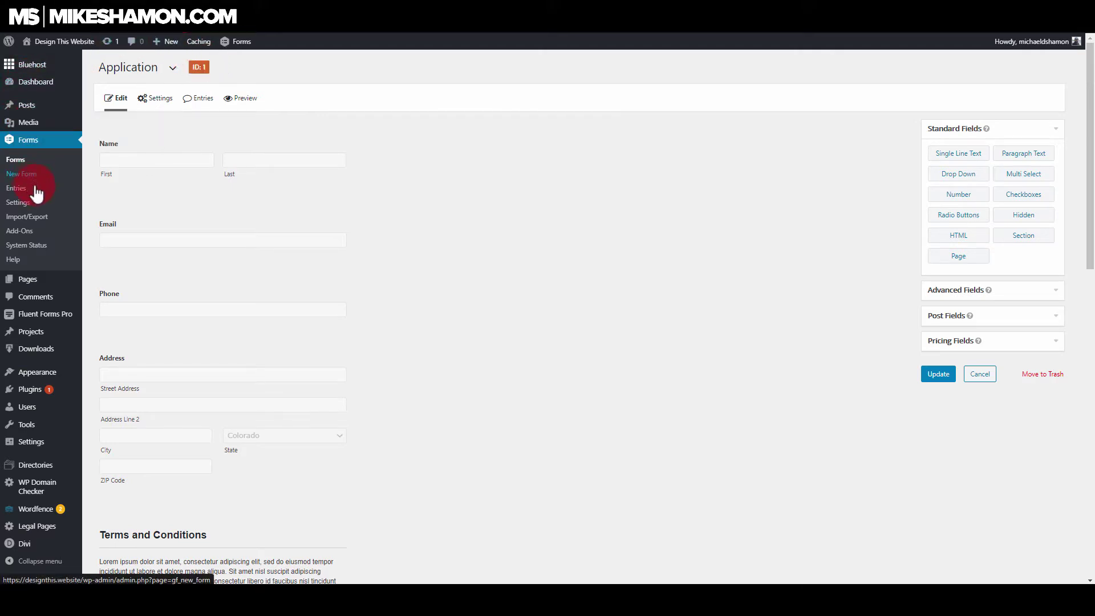
Create a new page and insert the Application form with title and description hidden.
click(35, 281)
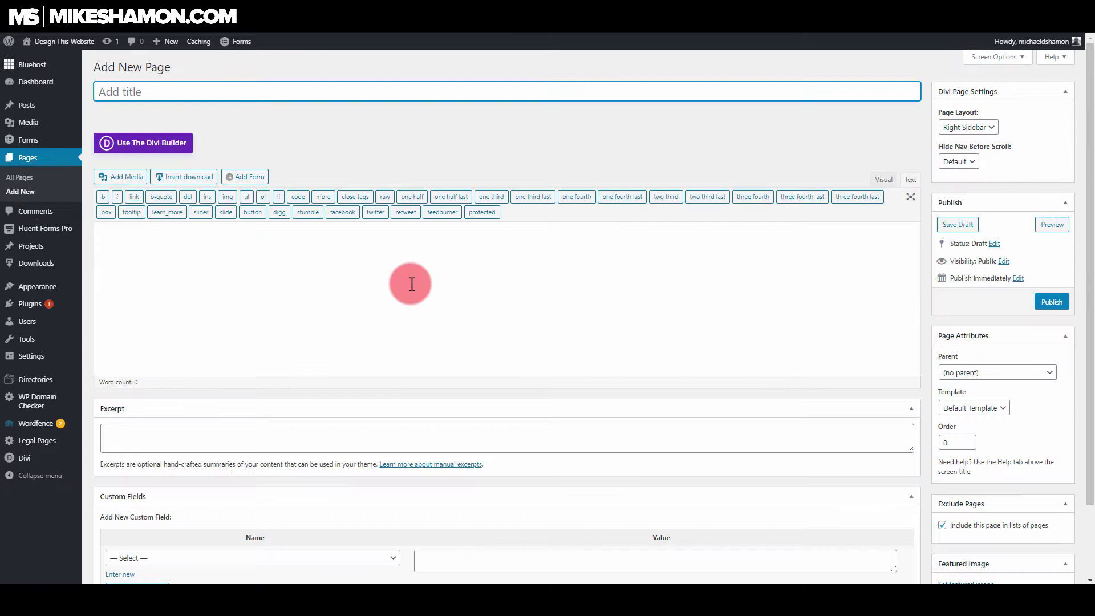
click(169, 245)
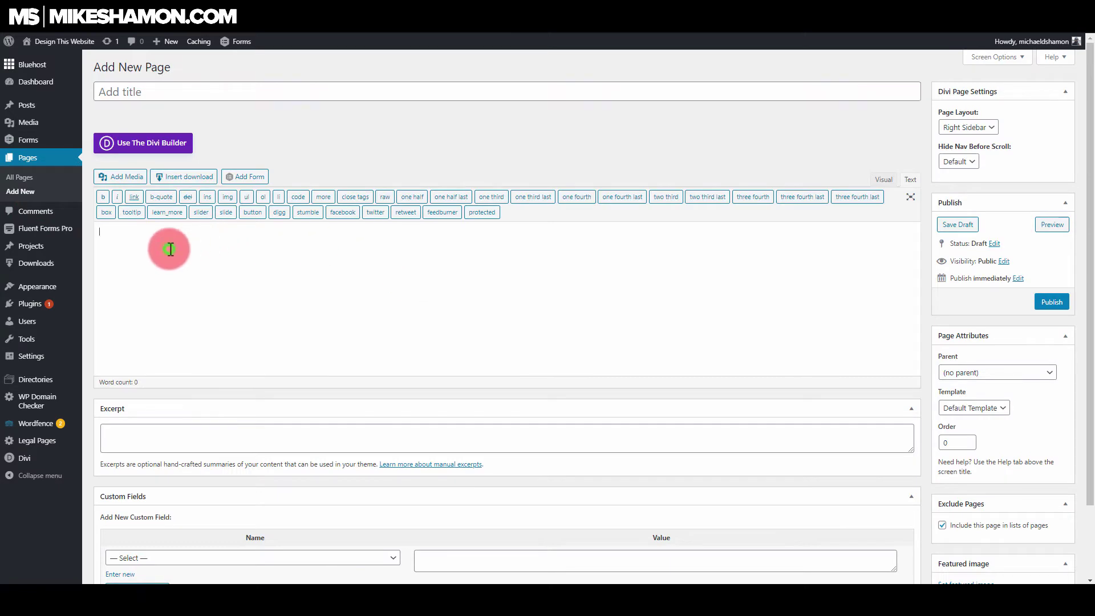
click(263, 181)
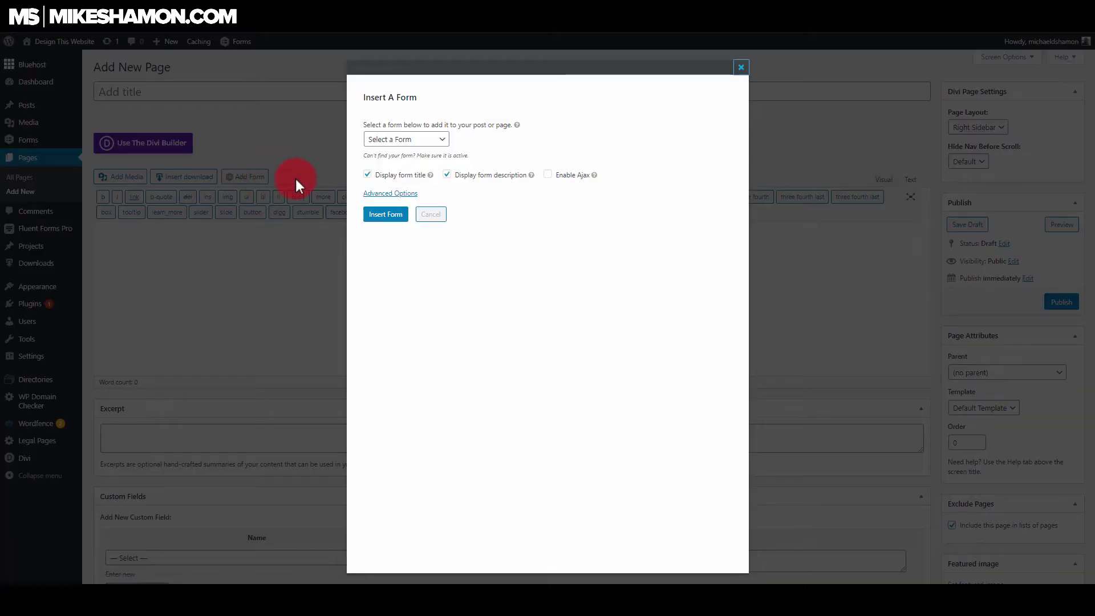
click(442, 142)
click(434, 152)
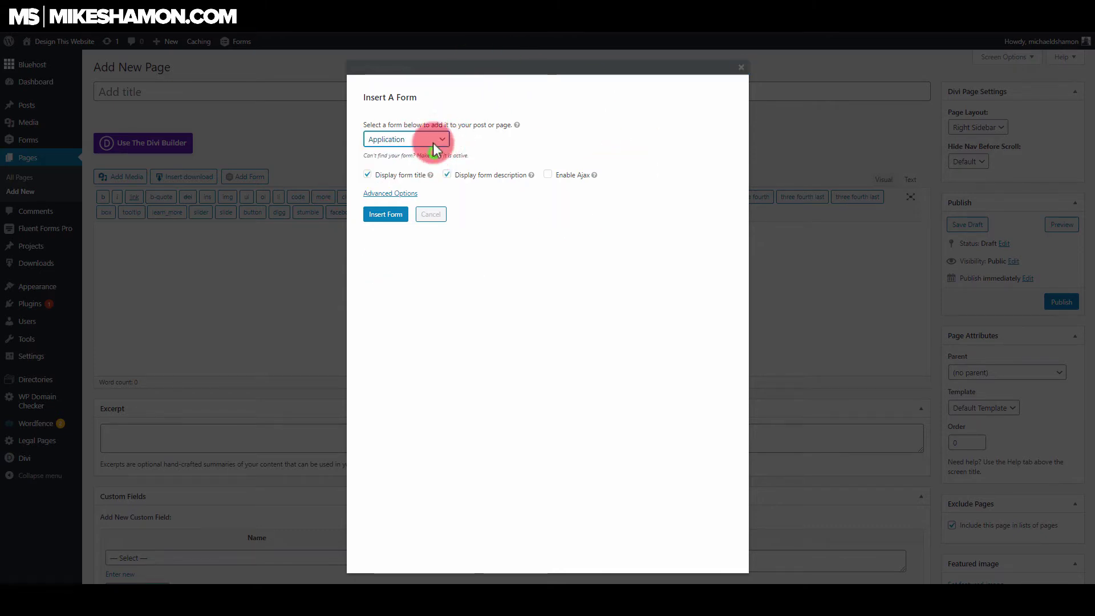
click(398, 179)
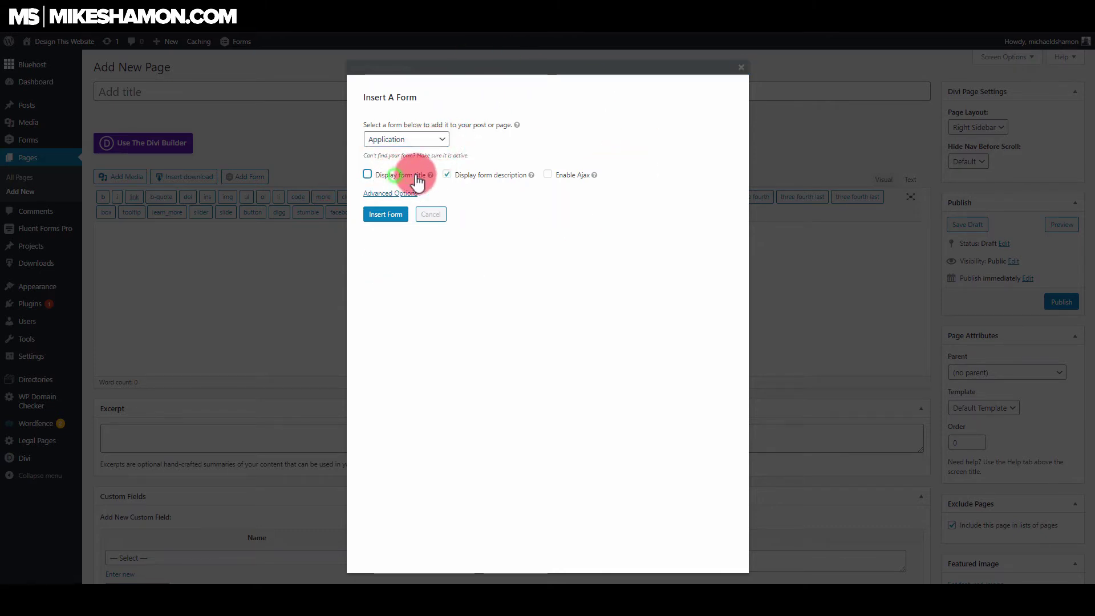
click(495, 181)
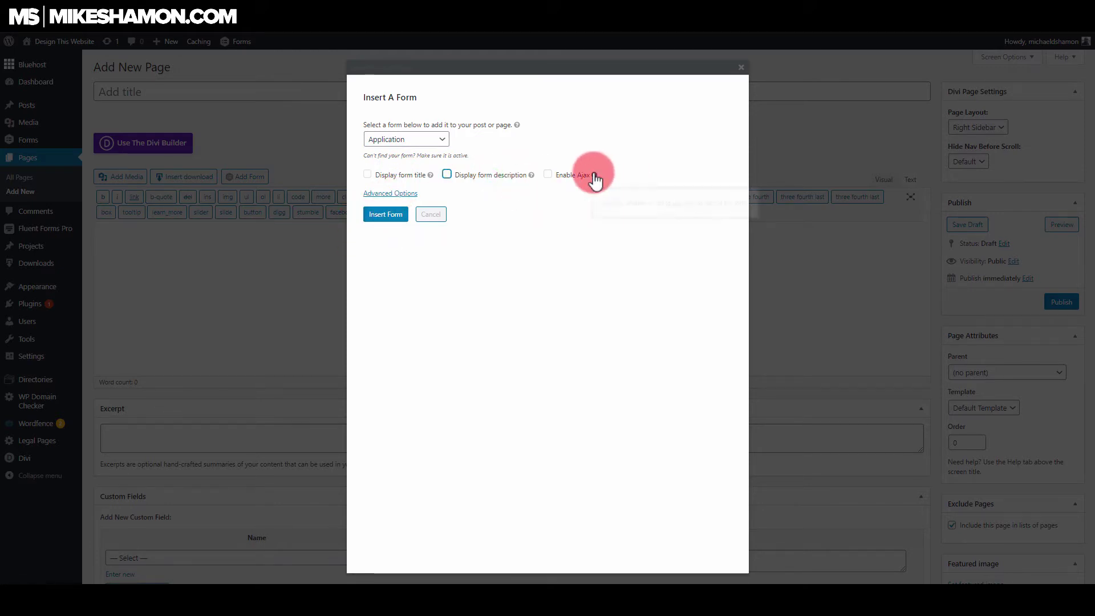
click(387, 194)
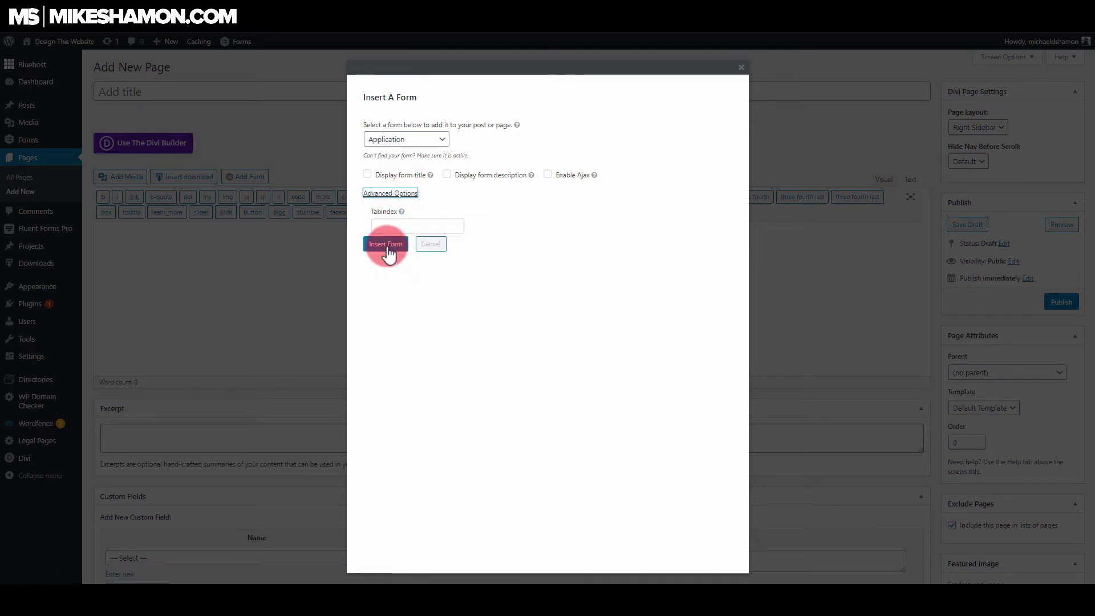
click(386, 244)
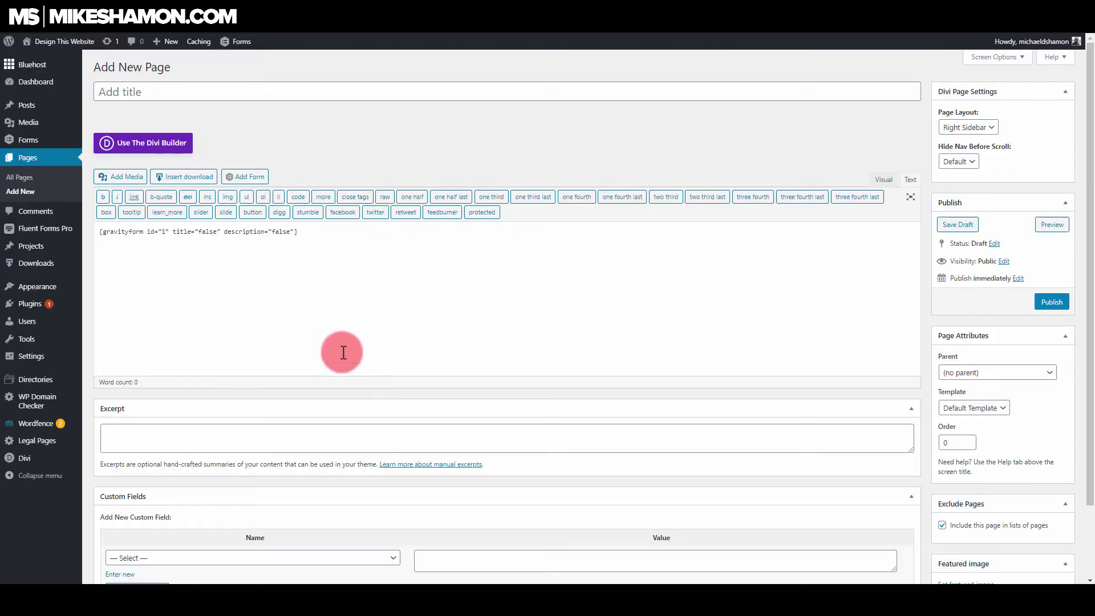
Select the inserted gravityform shortcode's attributes in the page body.
drag(282, 233, 102, 239)
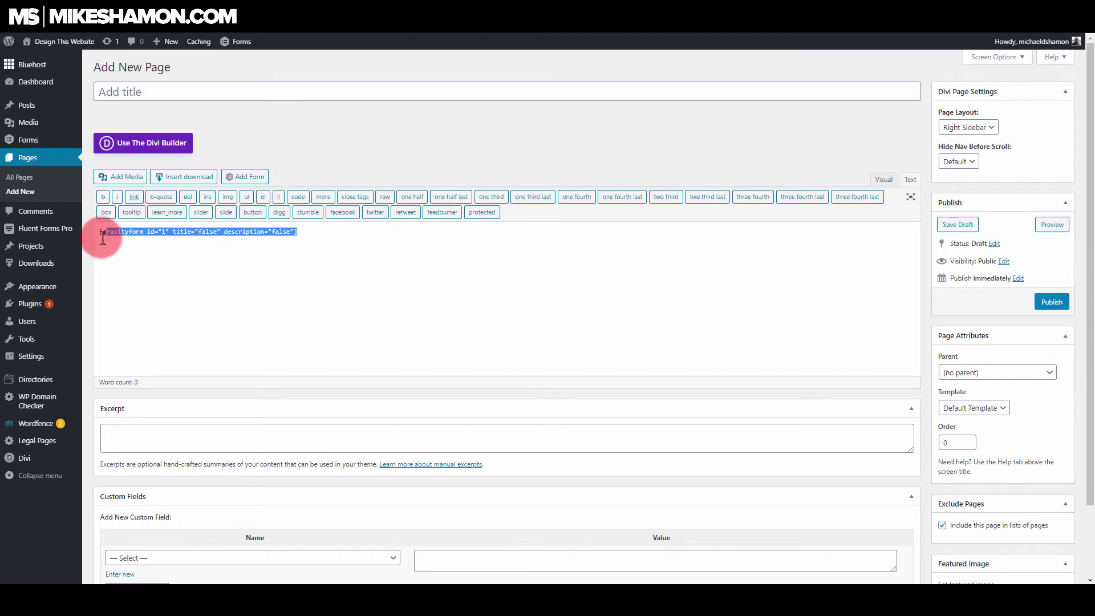
click(220, 247)
drag(306, 230, 115, 234)
click(279, 254)
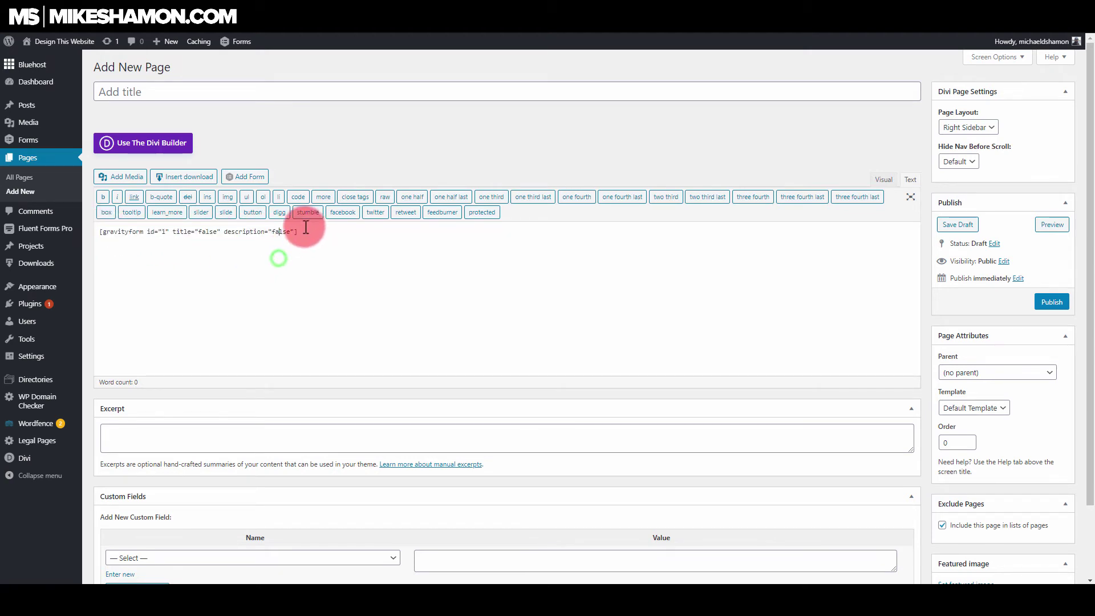
drag(300, 231, 98, 235)
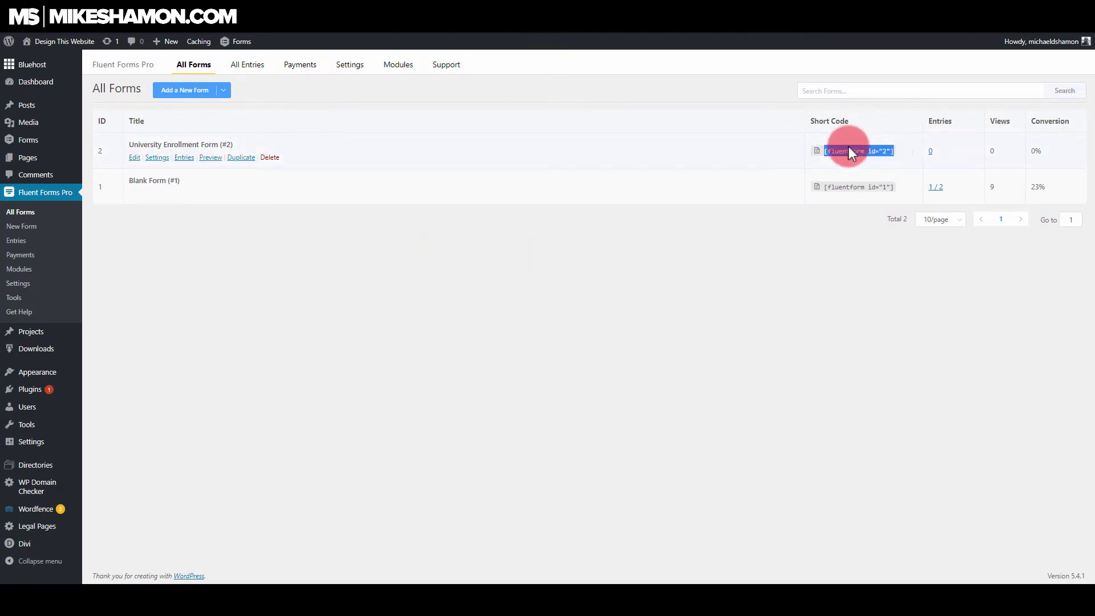
Copy the University Enrollment Form's [fluentform id="2"] shortcode to the clipboard.
click(817, 152)
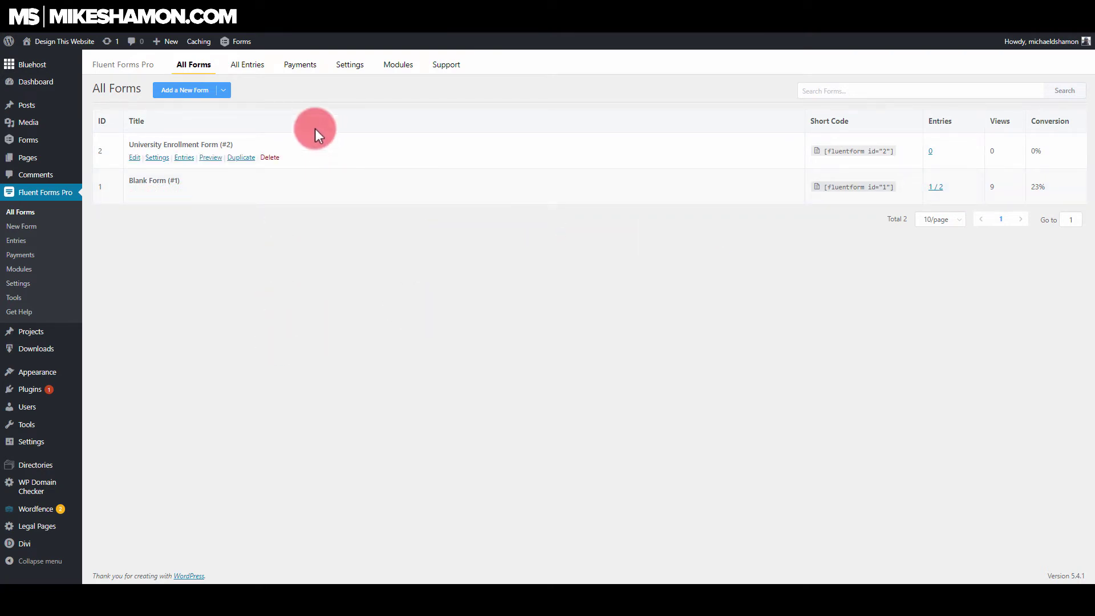
Browse the Fluent Forms pre-made template categories, then create a blank form.
click(215, 87)
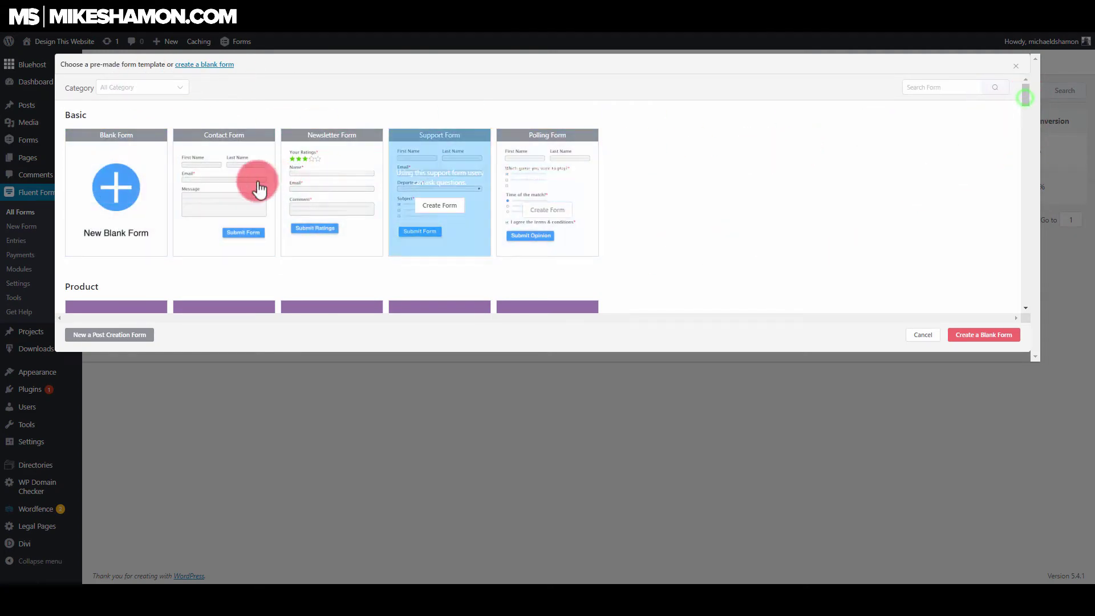
mouse_move(350, 193)
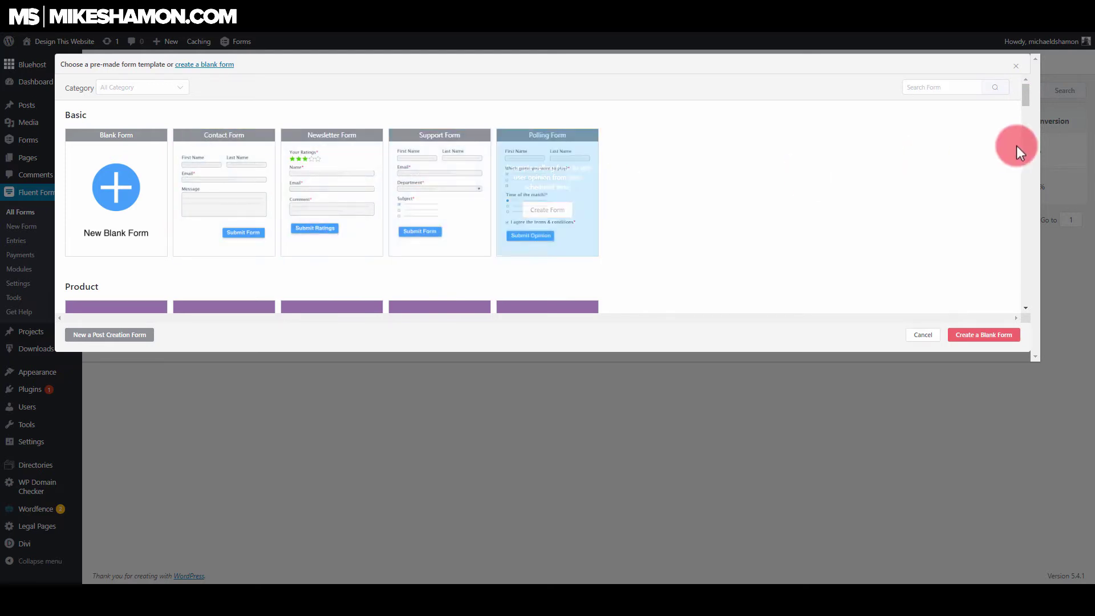
drag(1028, 93, 1023, 108)
mouse_move(573, 202)
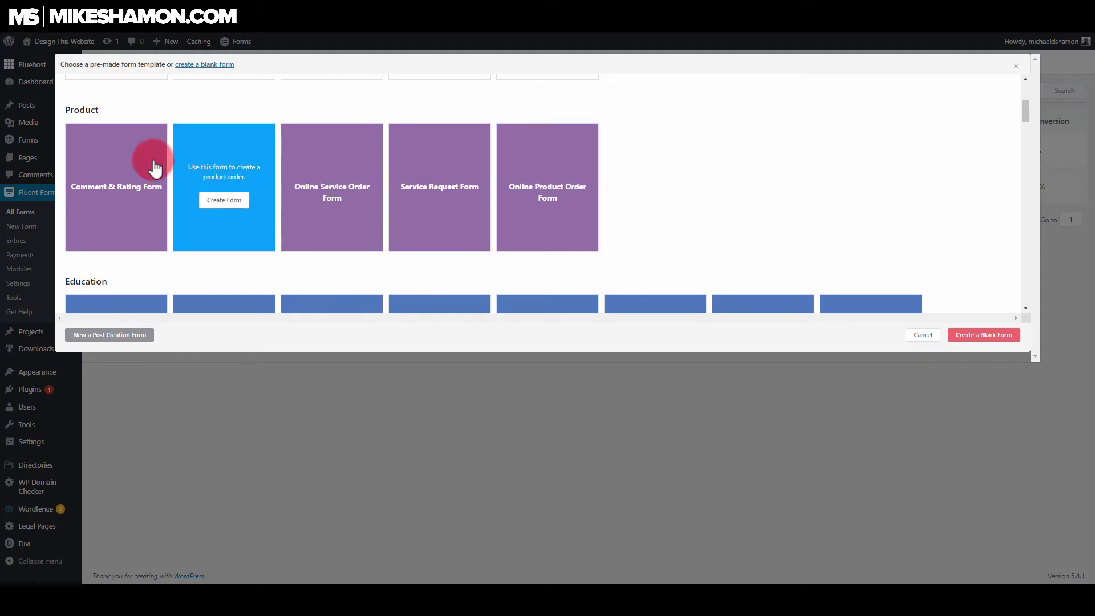
mouse_move(239, 186)
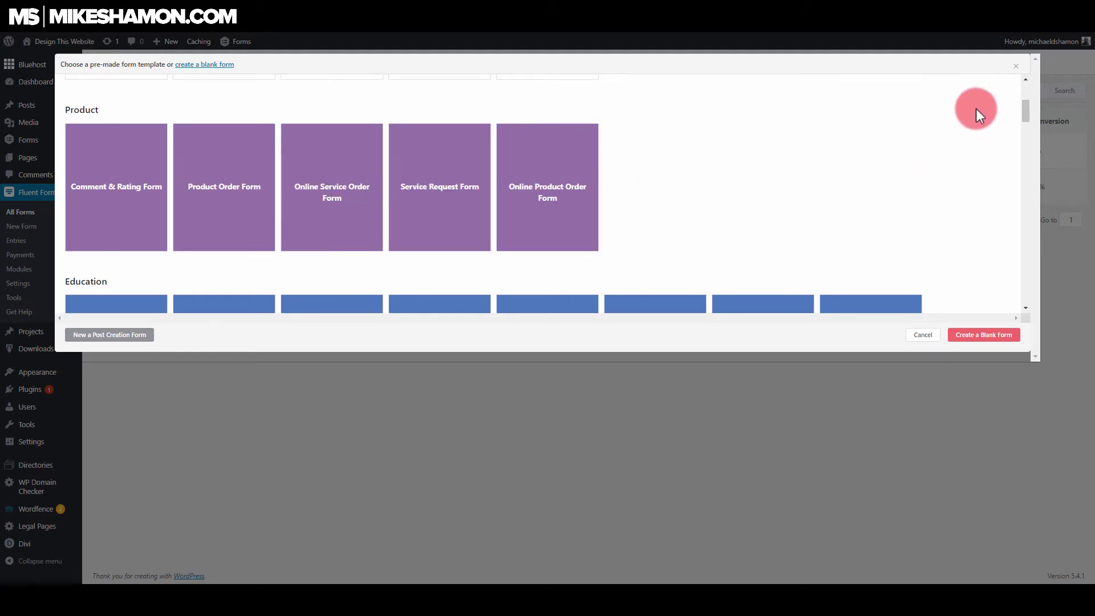
drag(1025, 111, 1028, 158)
mouse_move(335, 232)
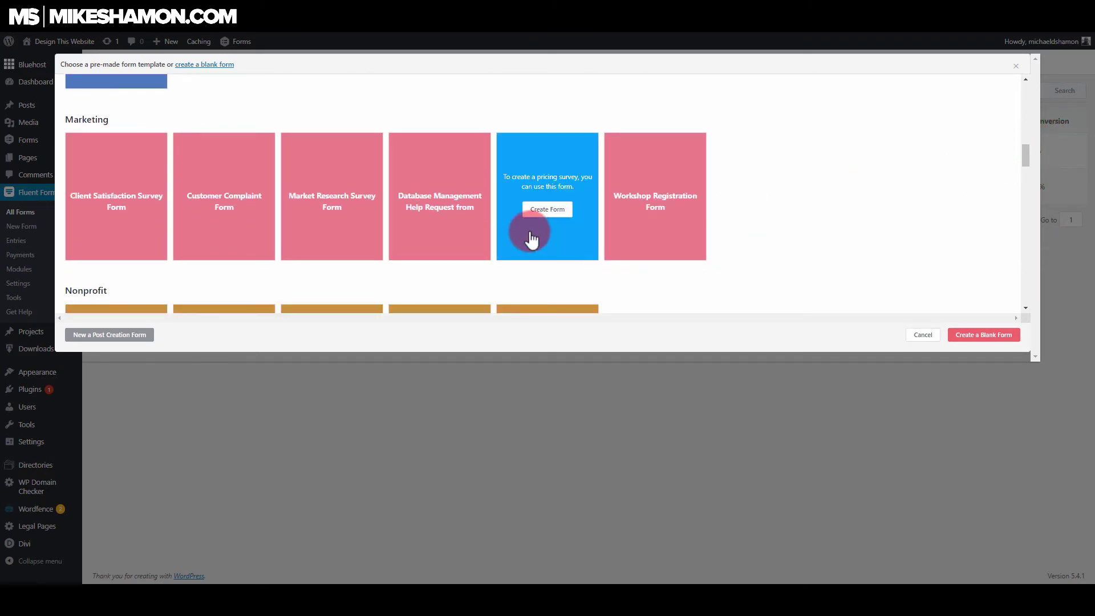
drag(1032, 146, 1022, 253)
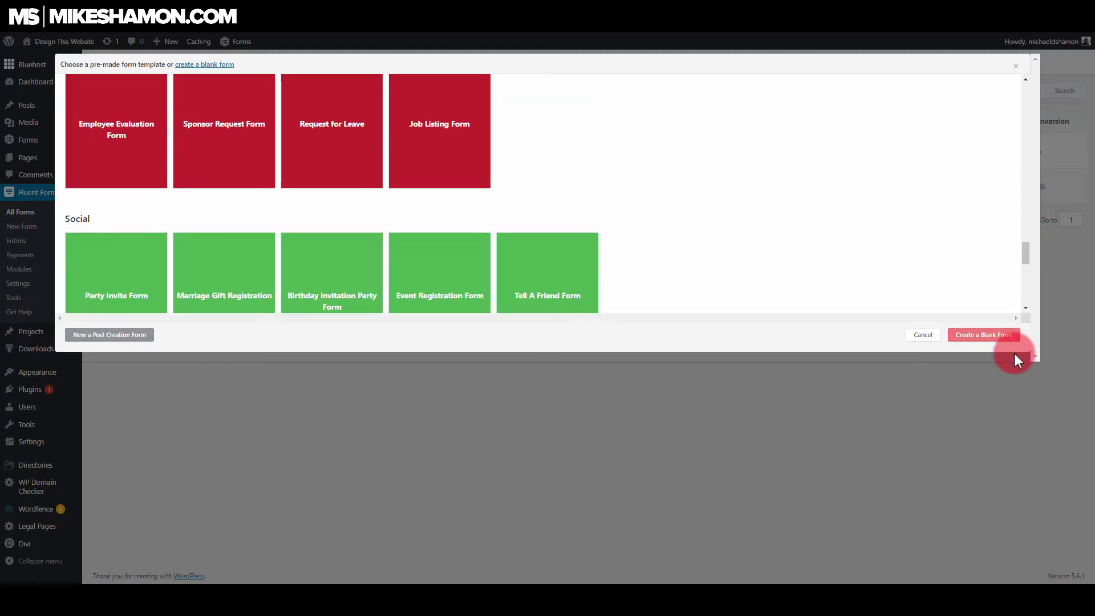
click(989, 338)
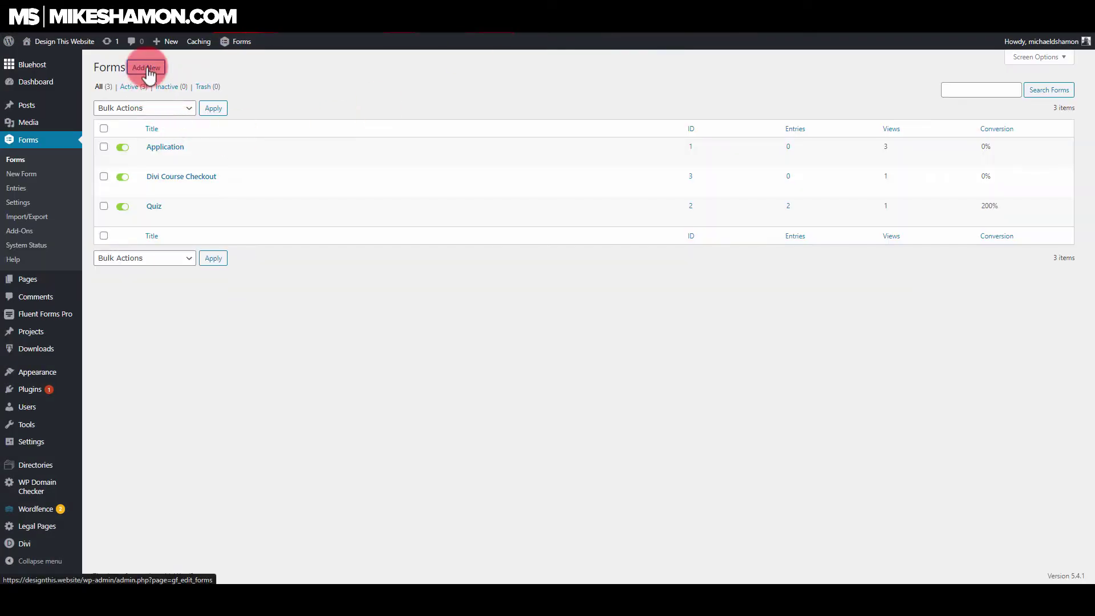
Create a new Gravity Forms form titled 'Divi Course Checkout', which opens as Divi Course Checkout 2.
click(146, 69)
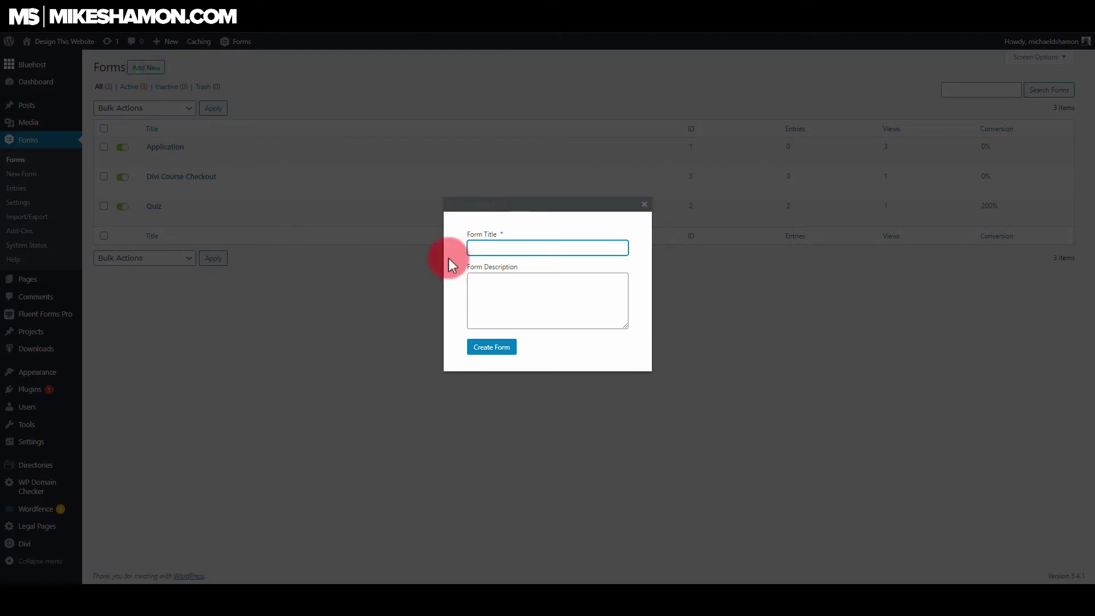
click(515, 248)
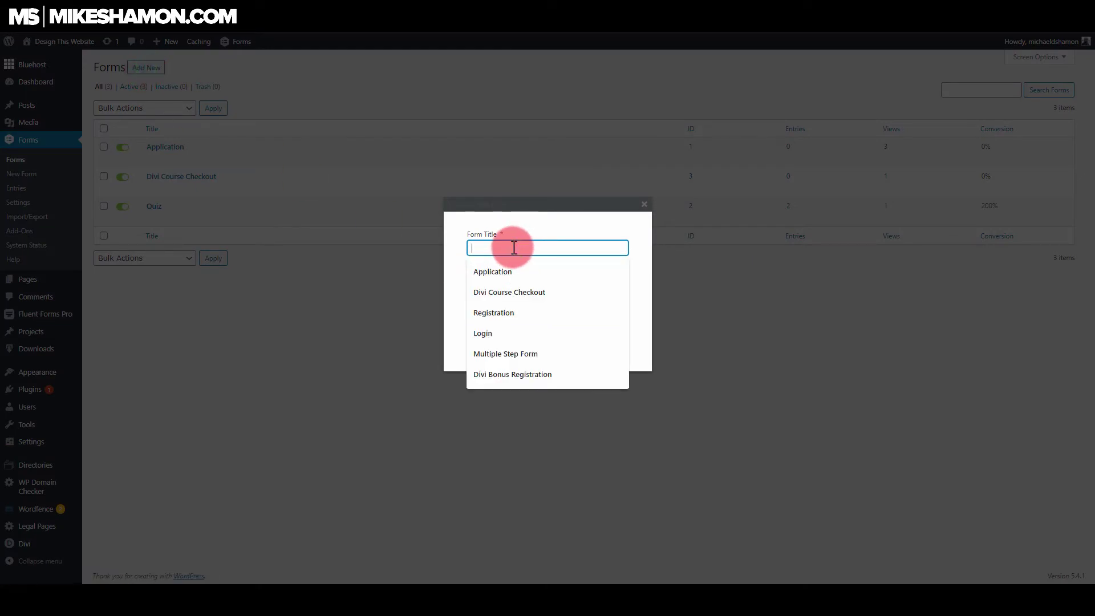
click(509, 291)
click(541, 247)
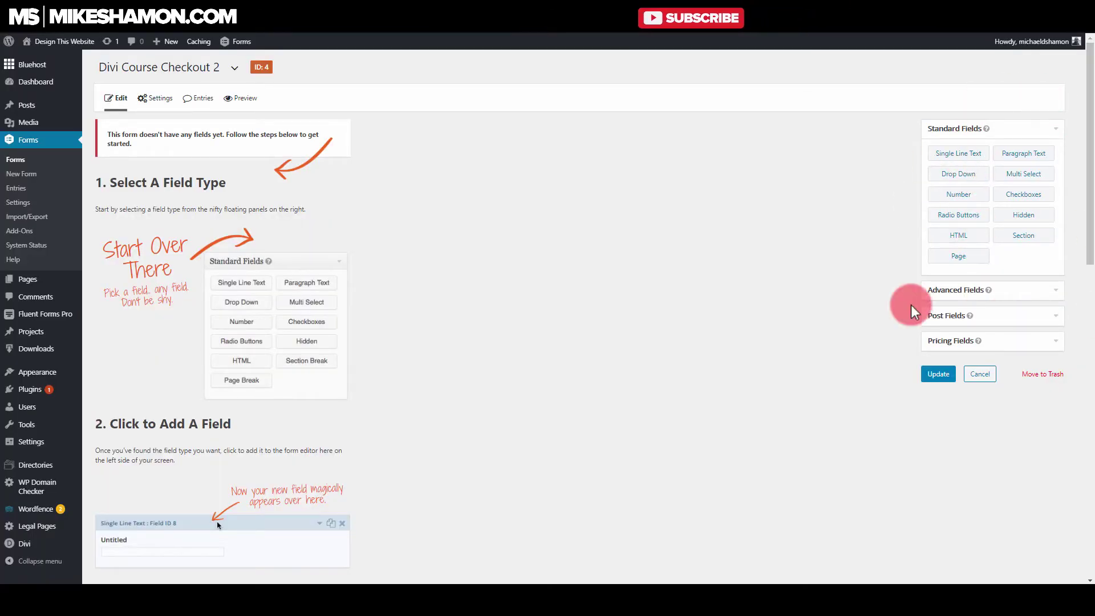
Review the Advanced, Post and Pricing field groups available for the empty Divi Course Checkout 2 form.
drag(963, 154, 949, 188)
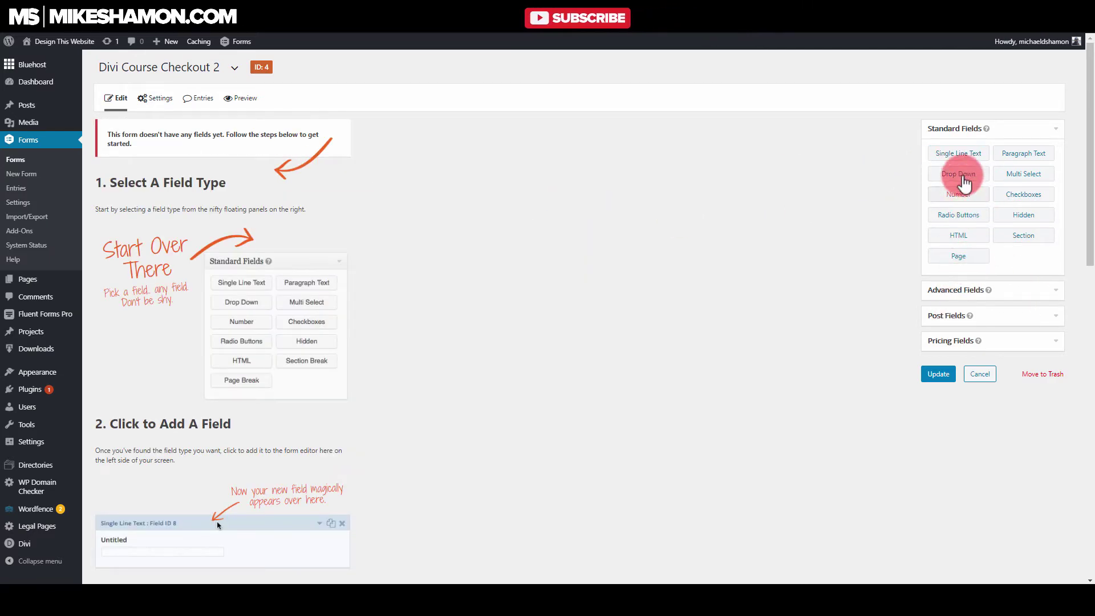
click(964, 290)
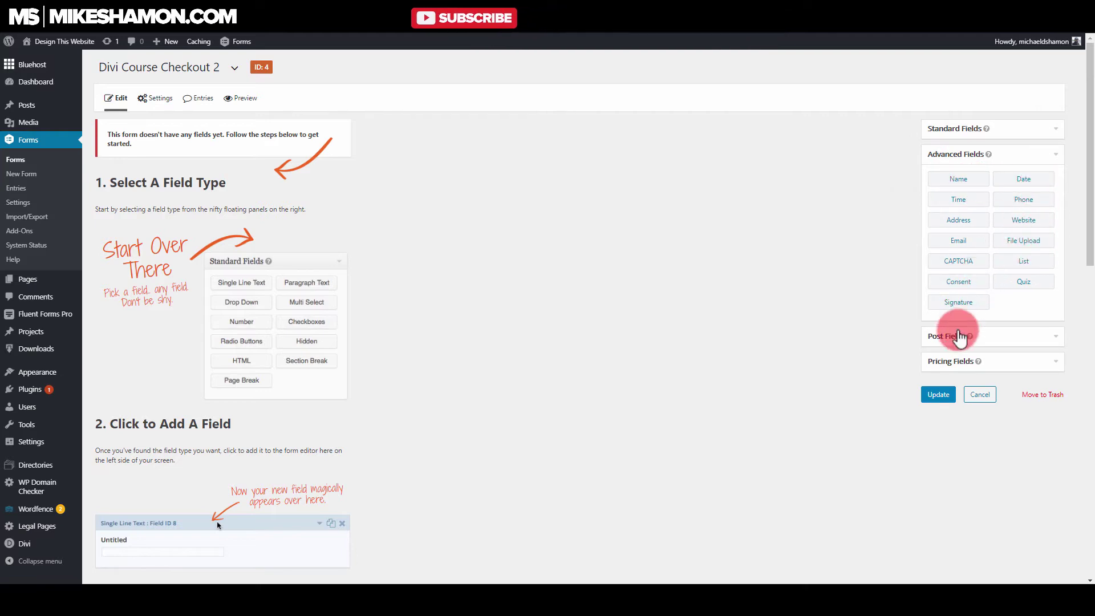
click(959, 340)
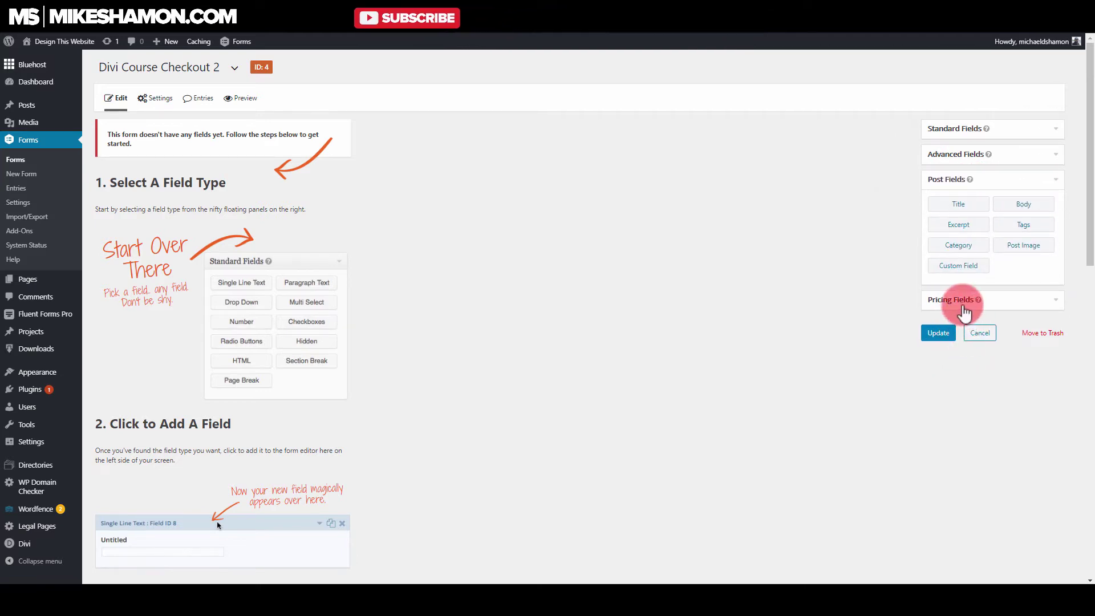
click(955, 308)
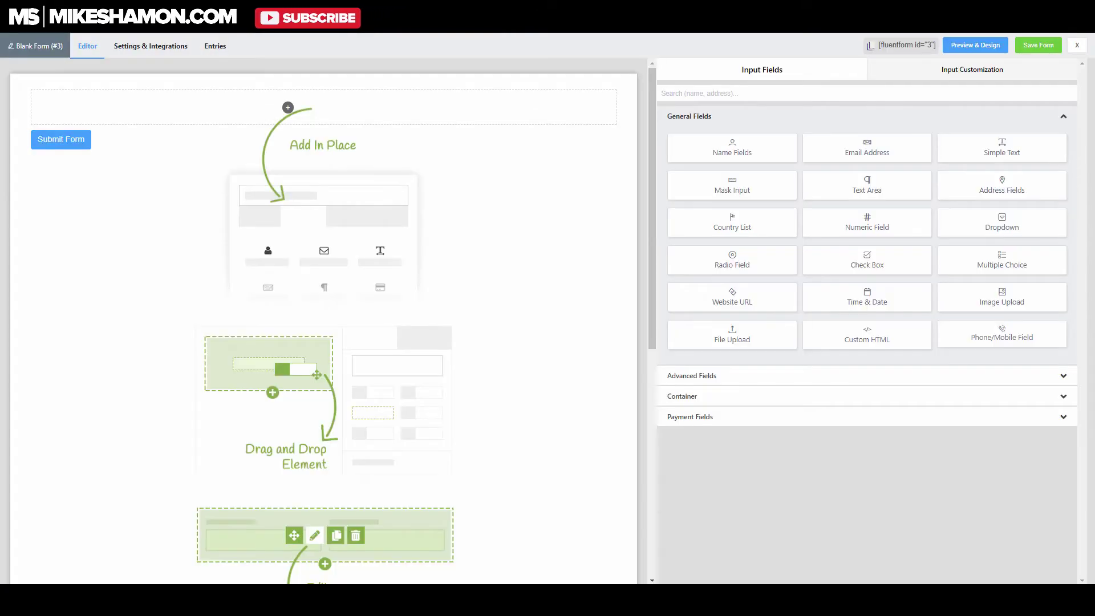
click(901, 46)
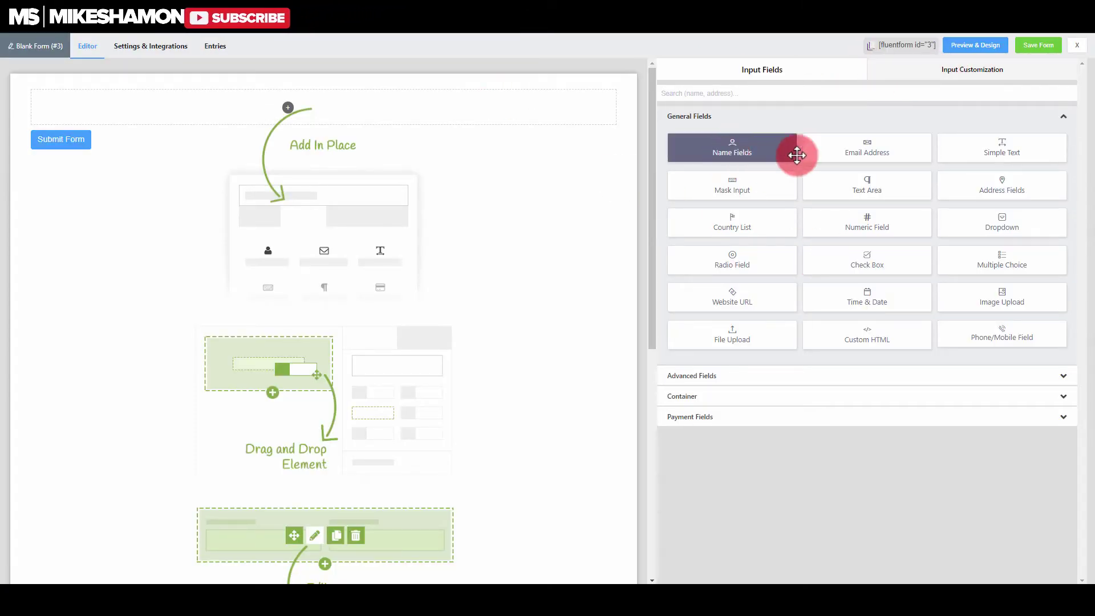
Add Name Fields (First and Last Name) and an Email Address field to the blank Fluent form.
click(1005, 374)
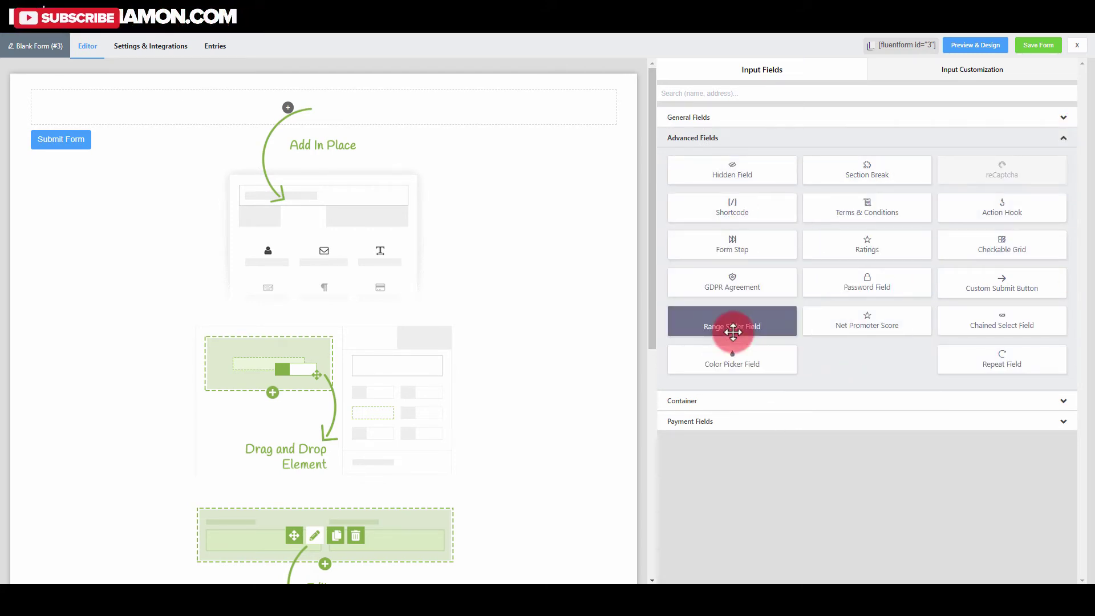
click(710, 118)
drag(758, 149, 269, 181)
drag(732, 150, 342, 105)
drag(857, 148, 365, 169)
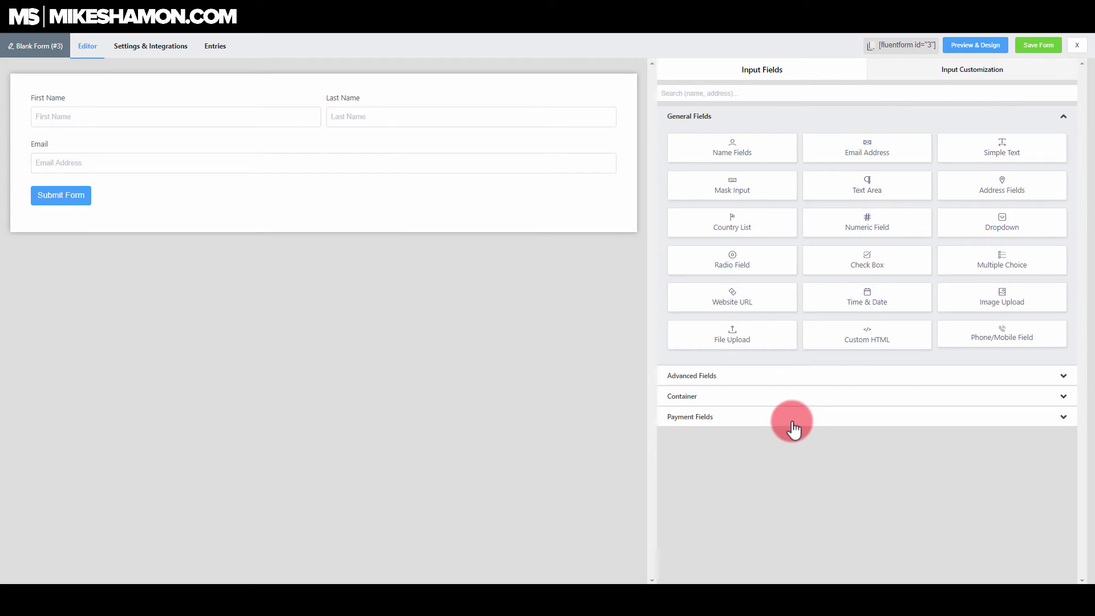
Insert a Two Column Container with Name Fields left and Email right, deleting the original name row.
click(822, 399)
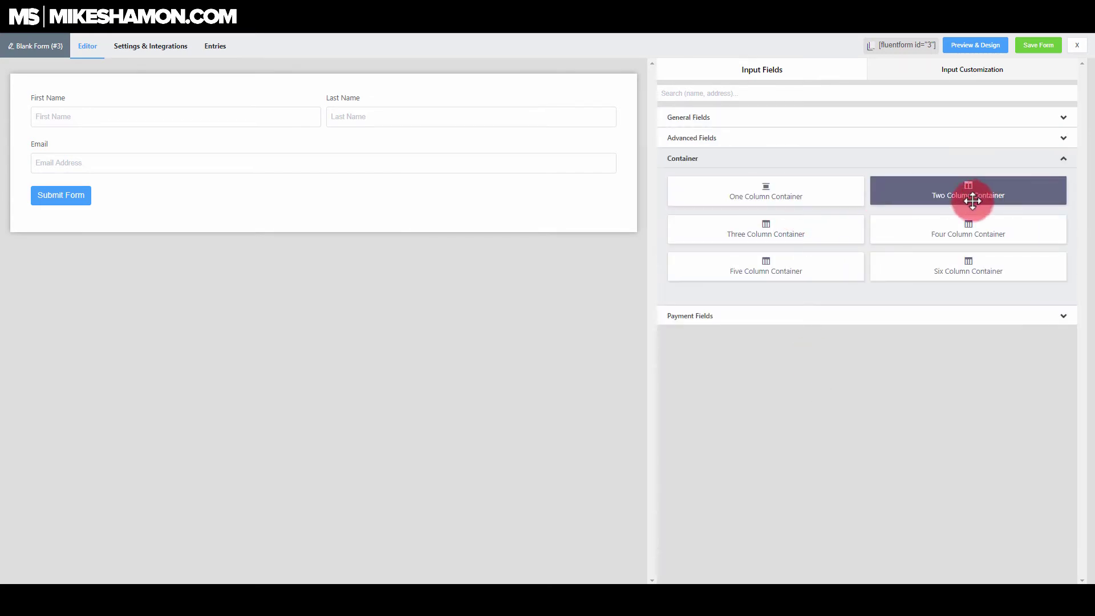
drag(973, 200, 240, 211)
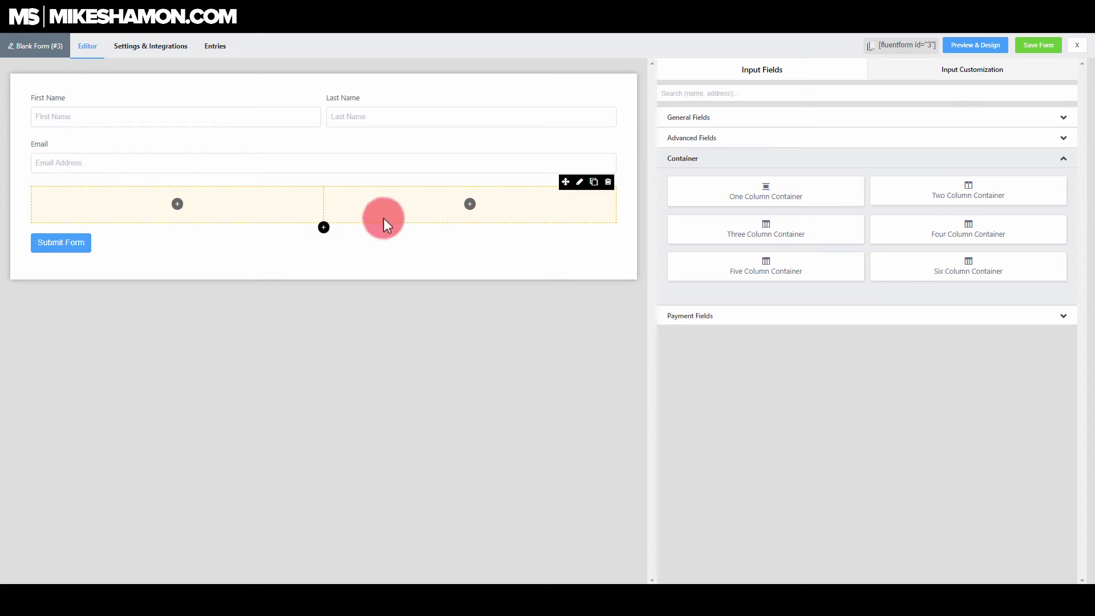
click(766, 118)
drag(710, 177, 172, 209)
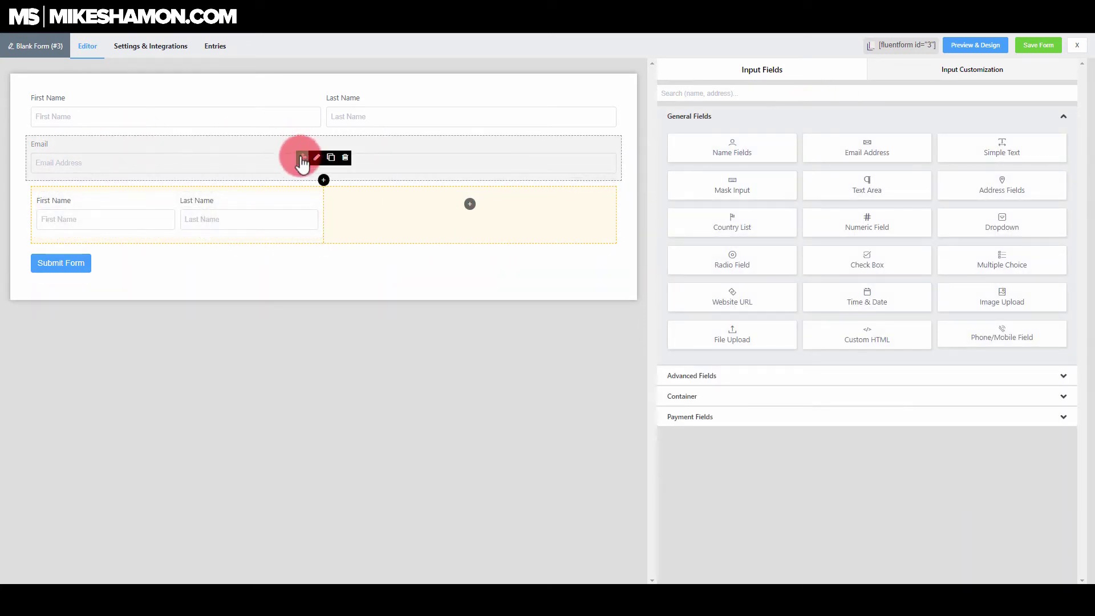
drag(303, 157, 405, 183)
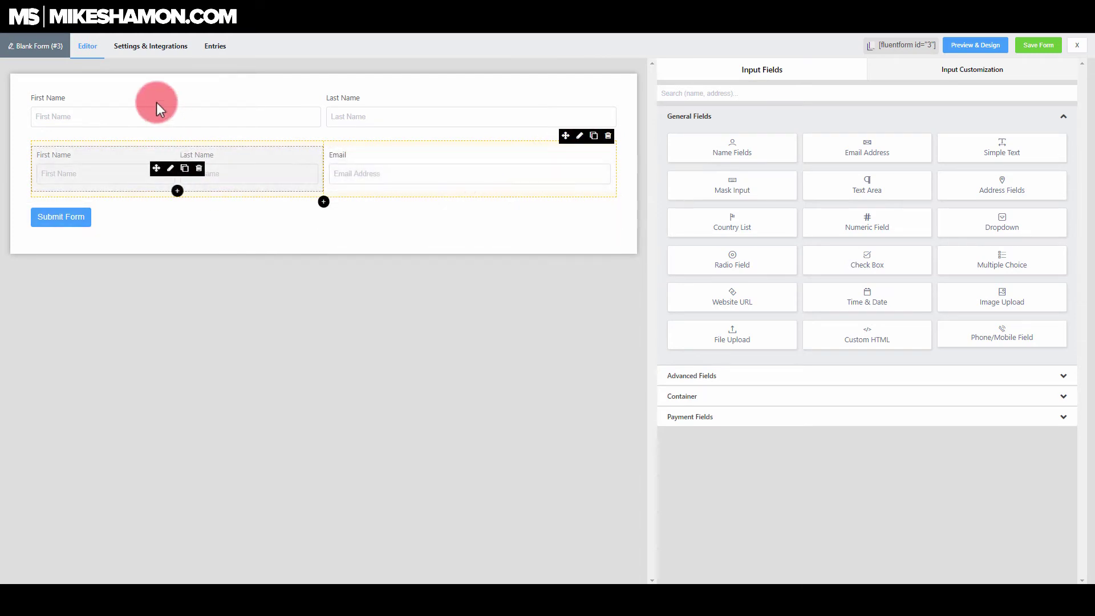
click(346, 112)
click(570, 183)
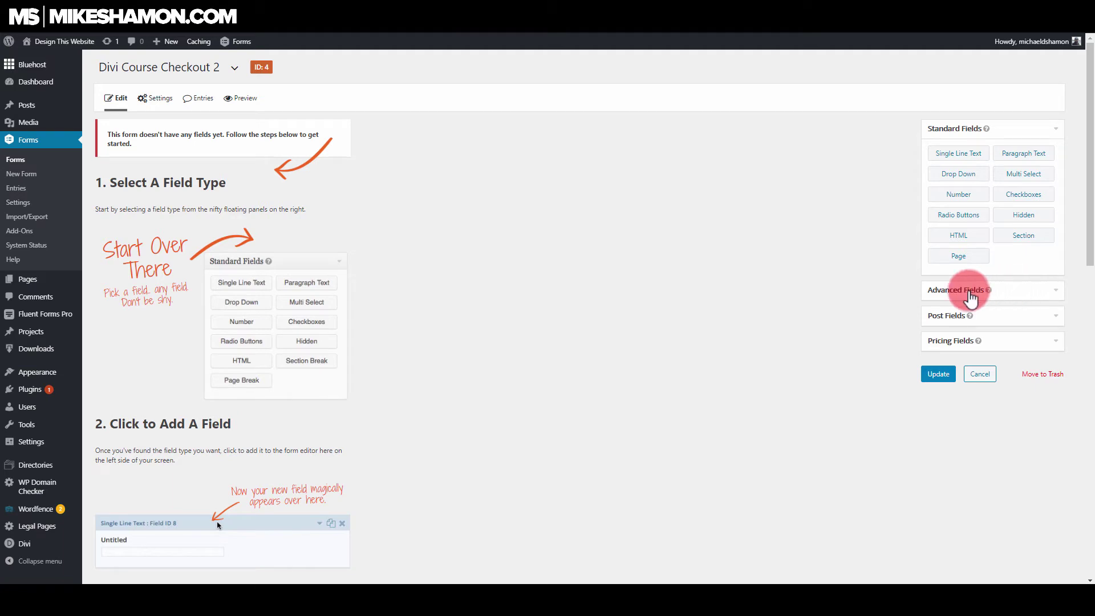
Add an untitled Single Line Text field and a Drop Down field below it to Divi Course Checkout 2.
mouse_move(970, 154)
mouse_down()
mouse_move(465, 205)
mouse_move(171, 183)
mouse_up()
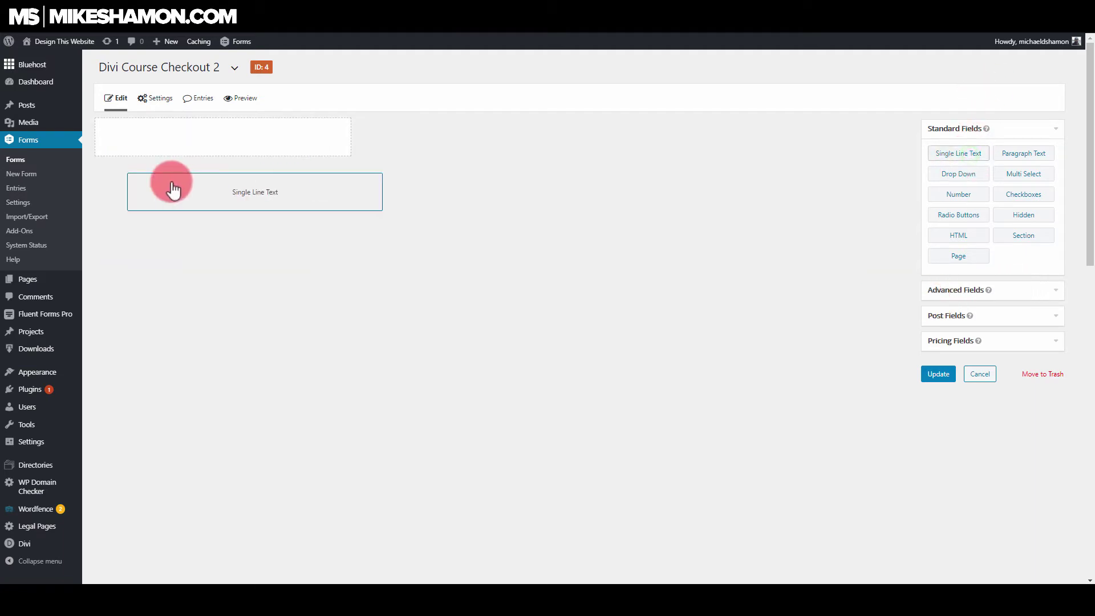
click(1035, 153)
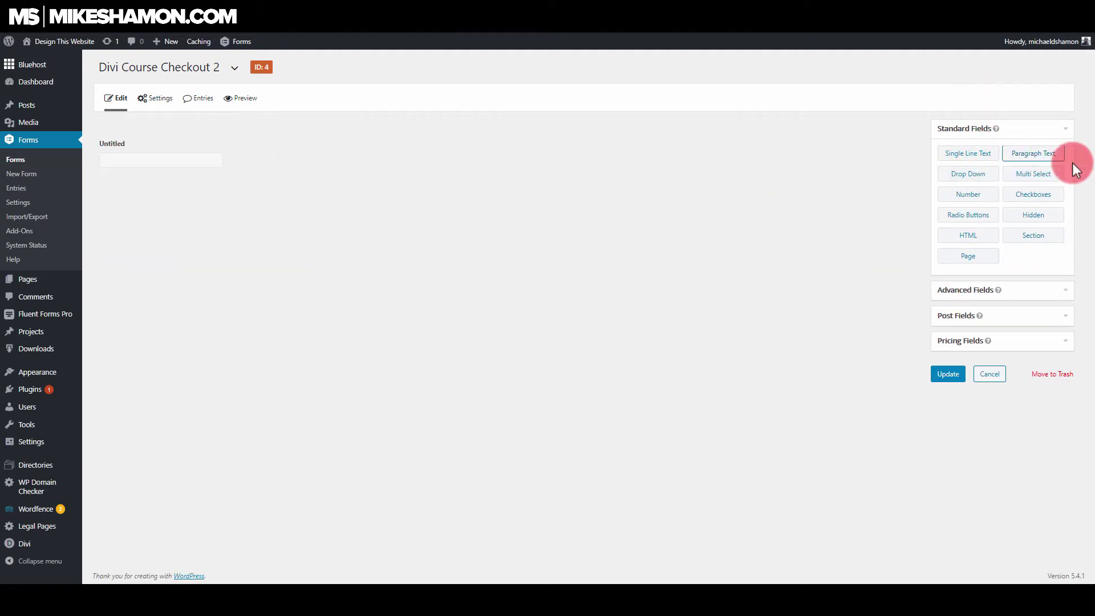
drag(980, 176, 149, 207)
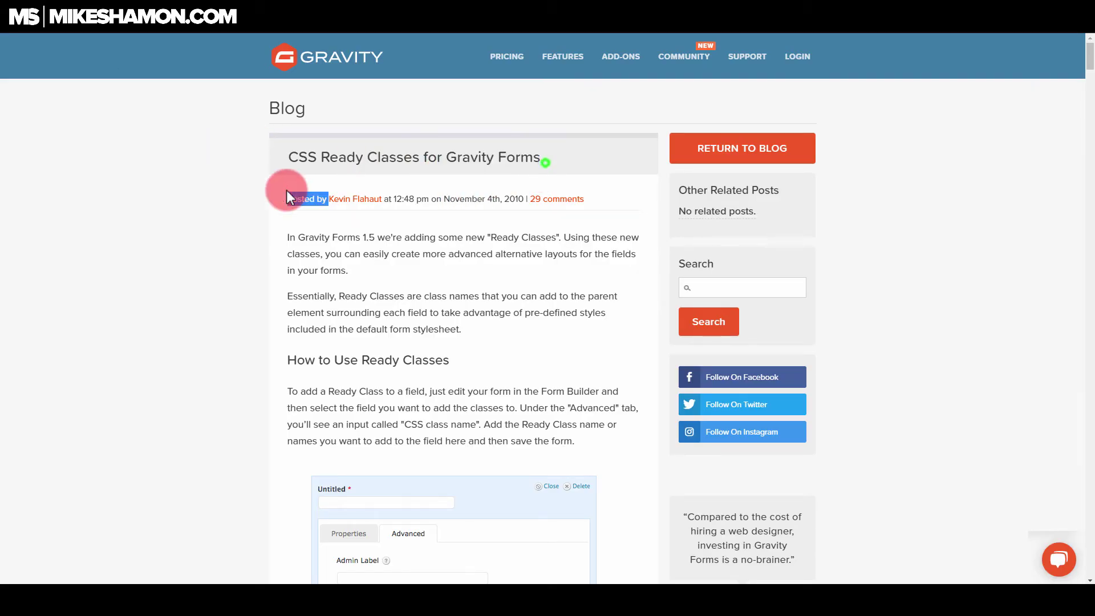
Scroll the CSS Ready Classes article to the Halves (2 Columns) example using gf_left_half and gf_right_half.
scroll(477, 245, down, 10)
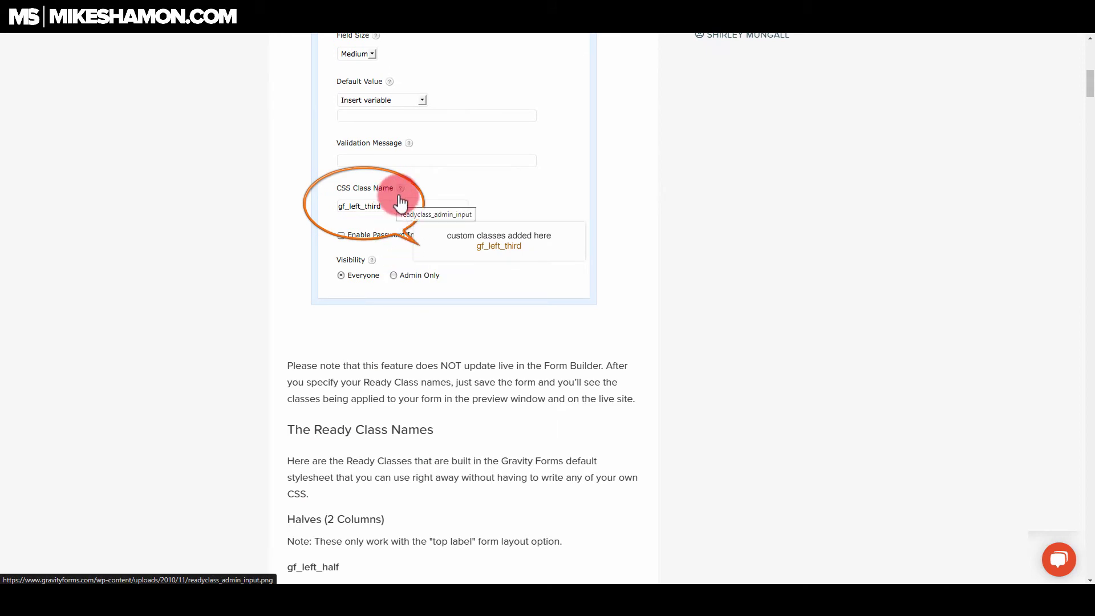
scroll(475, 331, down, 8)
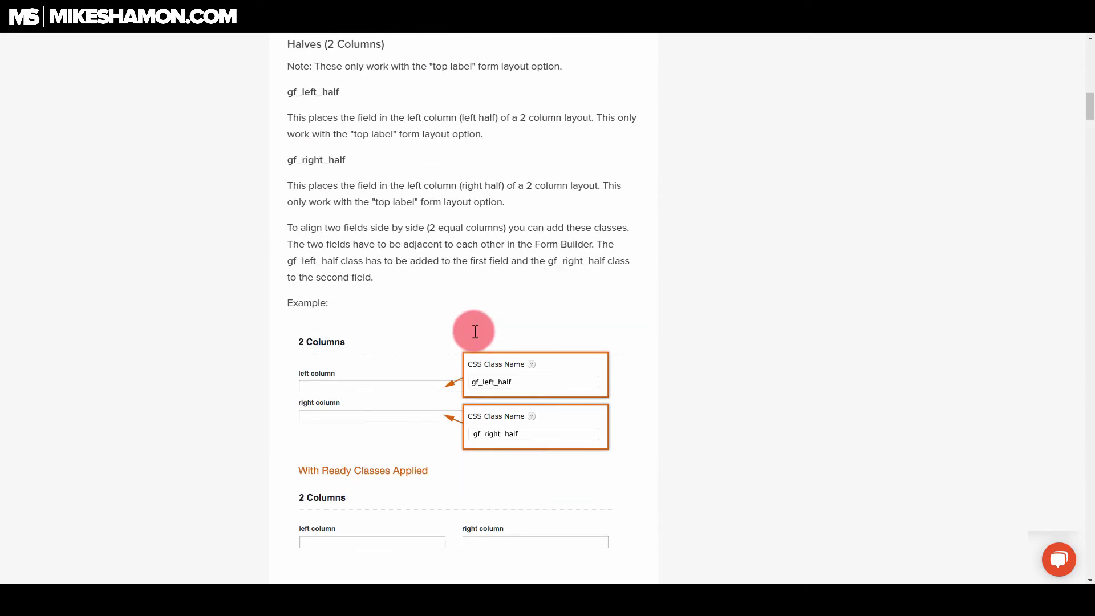
scroll(343, 220, down, 3)
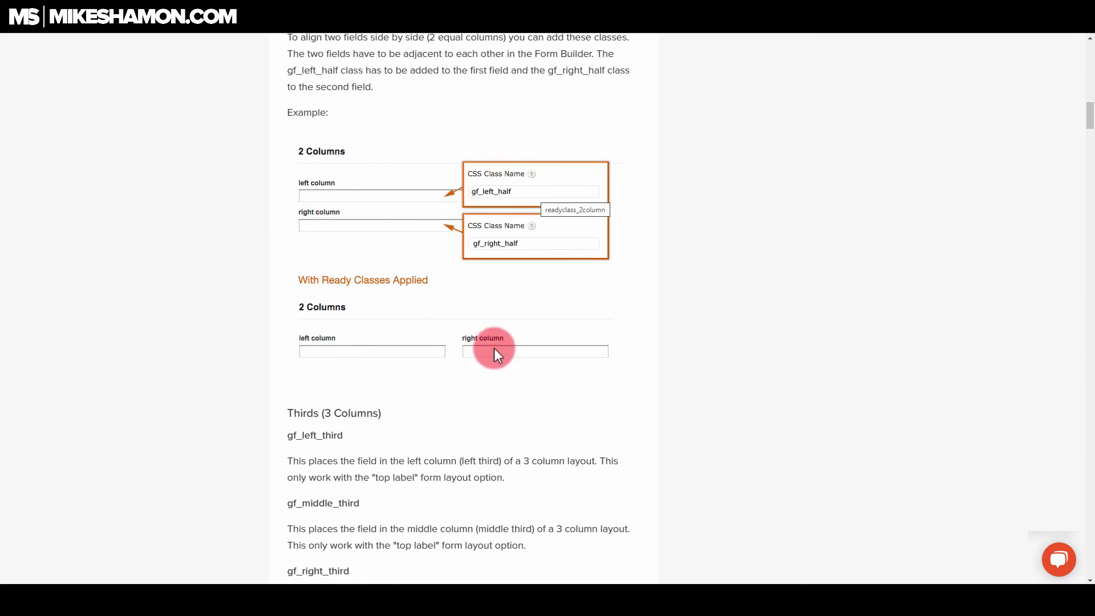
scroll(495, 343, down, 3)
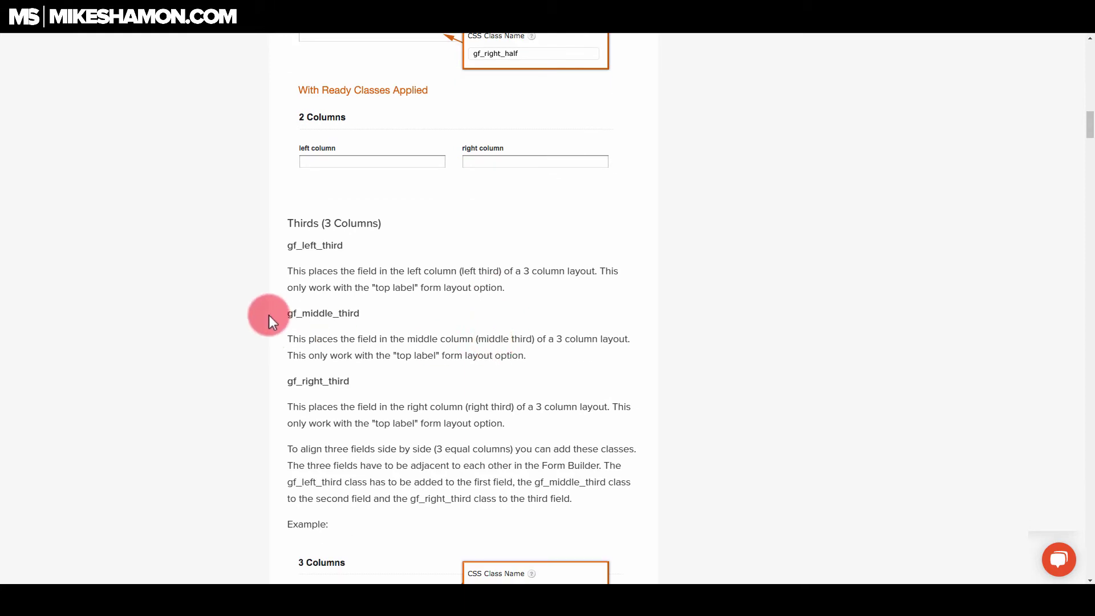
scroll(382, 242, up, 3)
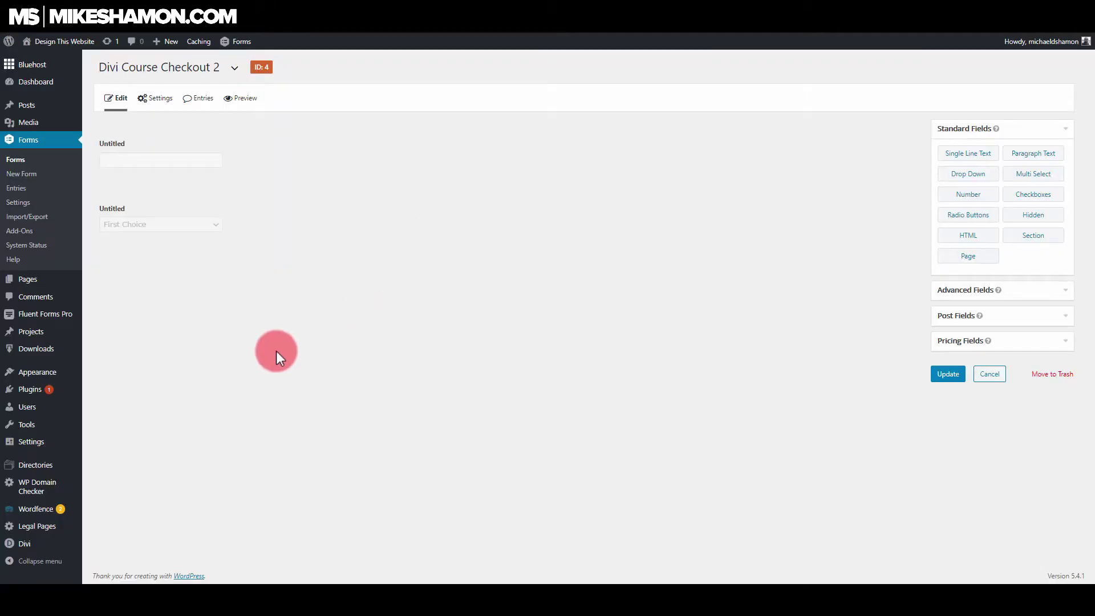
Inspect the Drop Down field's General, Appearance (Custom CSS Class) and Advanced settings, then return to General.
click(320, 190)
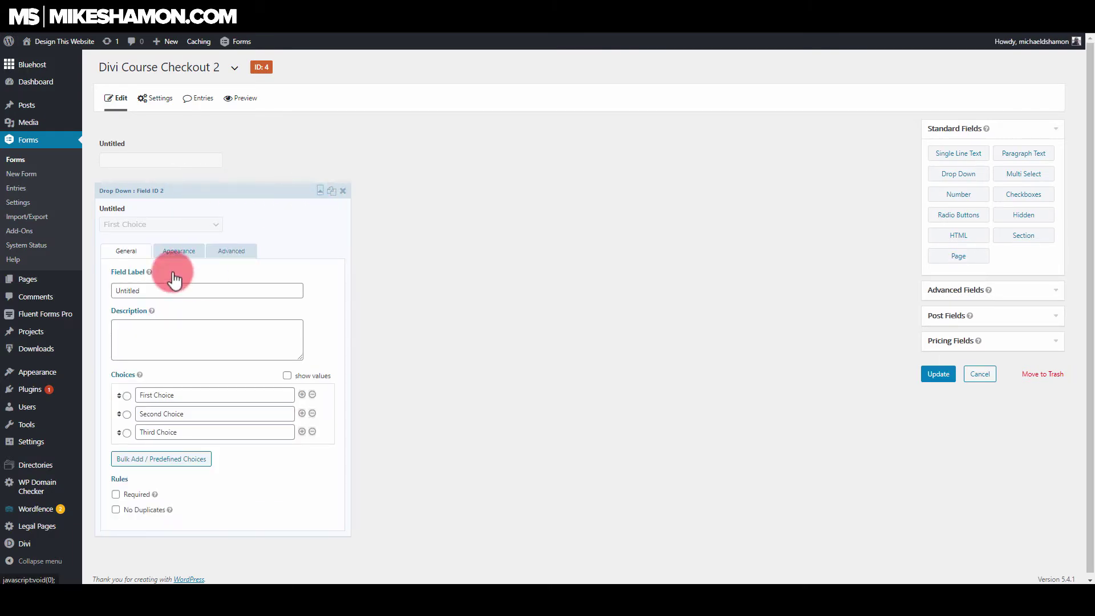
click(179, 249)
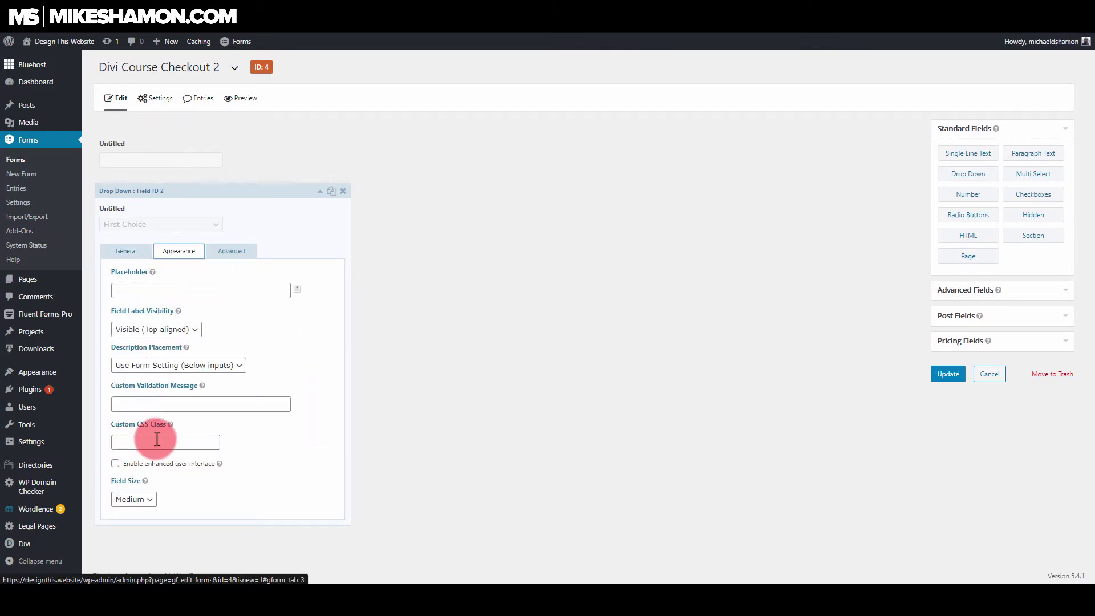
drag(168, 425, 125, 425)
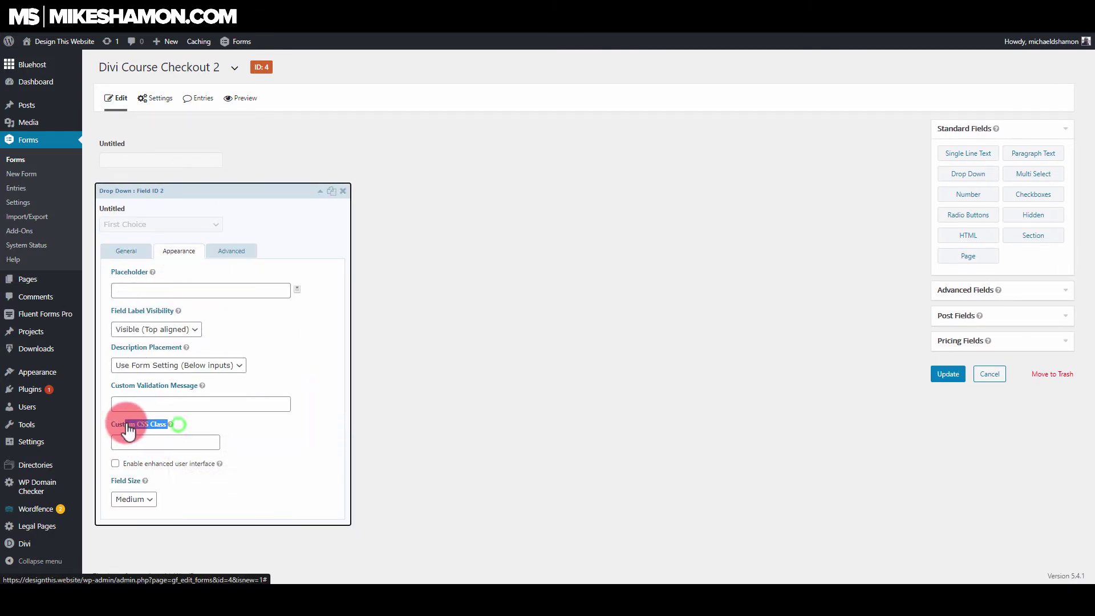
click(225, 249)
click(167, 251)
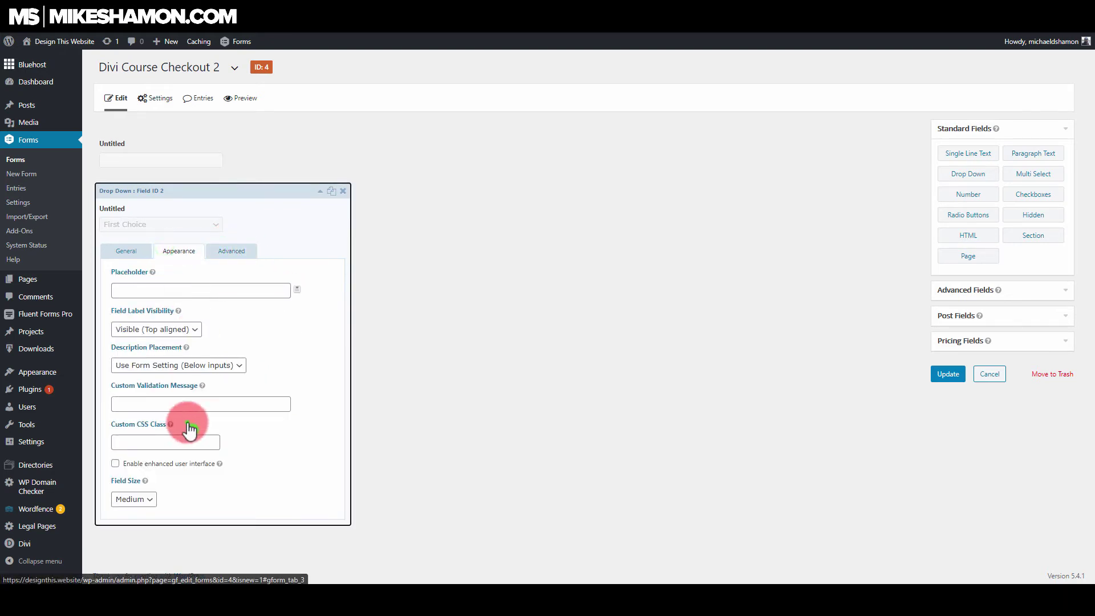
drag(208, 422, 98, 422)
click(203, 450)
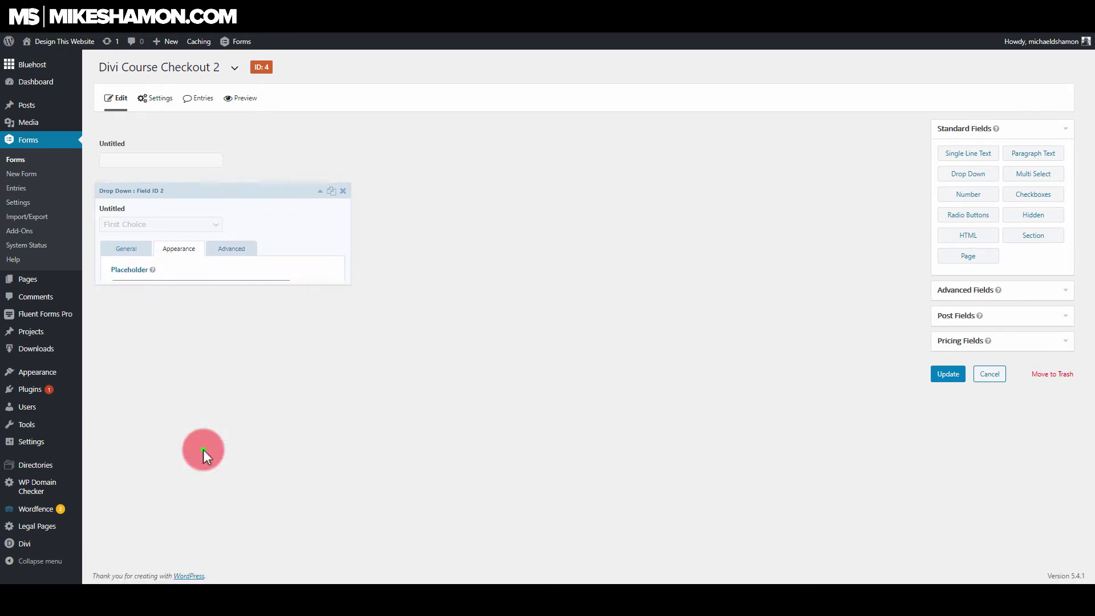
click(320, 190)
click(309, 158)
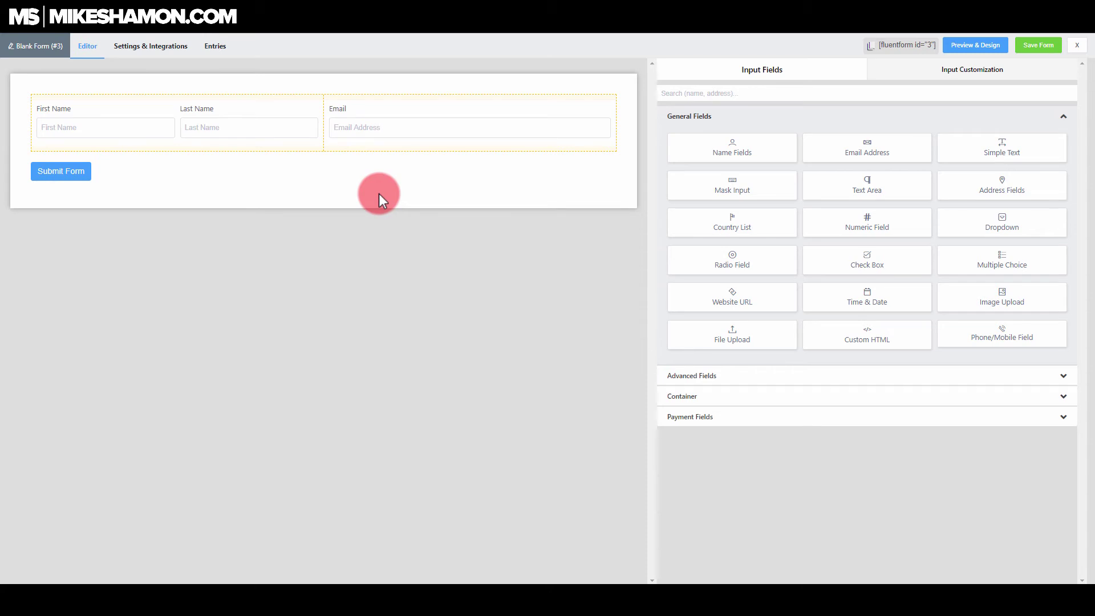
Expand the Advanced Fields group in the Fluent Forms editor.
click(947, 376)
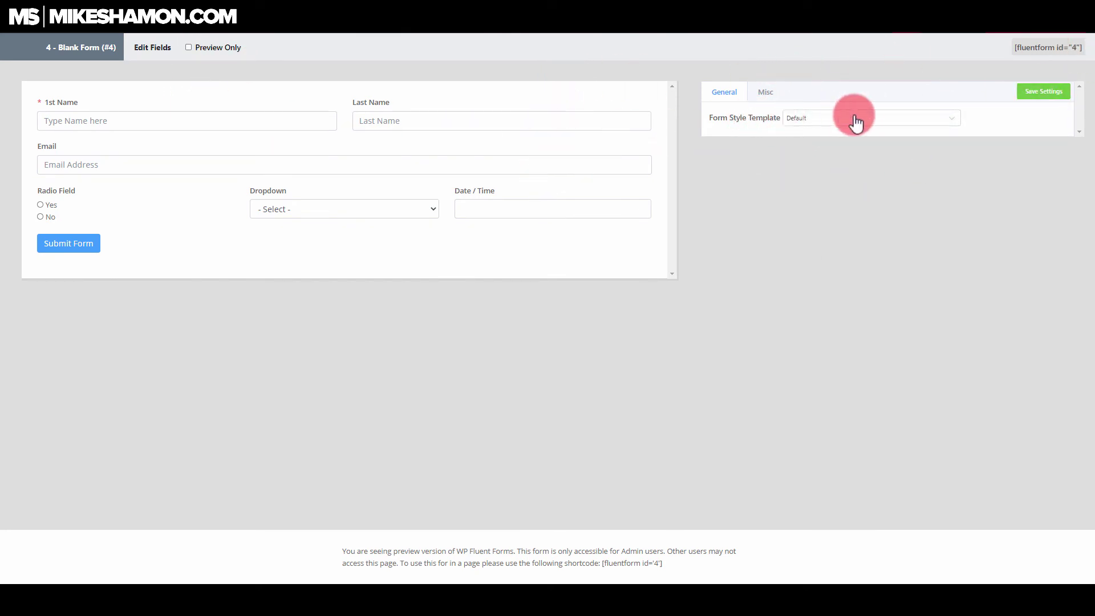
Try Modern (Bold), Modern (Light), Classic and Bootstrap Style, ending on Custom (Advanced Customization).
click(947, 120)
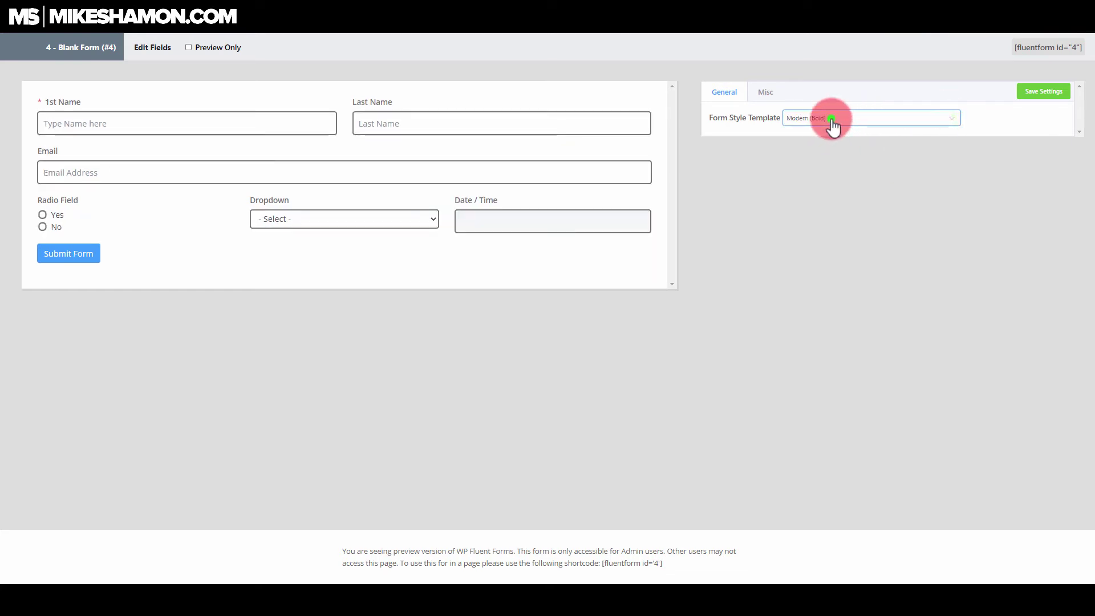
click(832, 126)
click(820, 186)
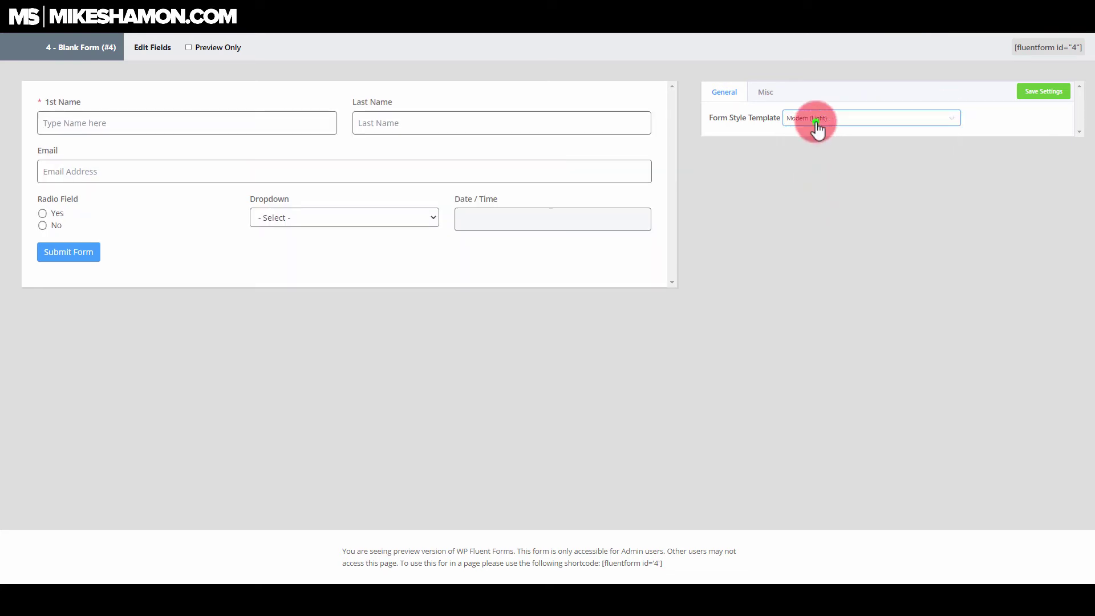
click(818, 127)
click(814, 196)
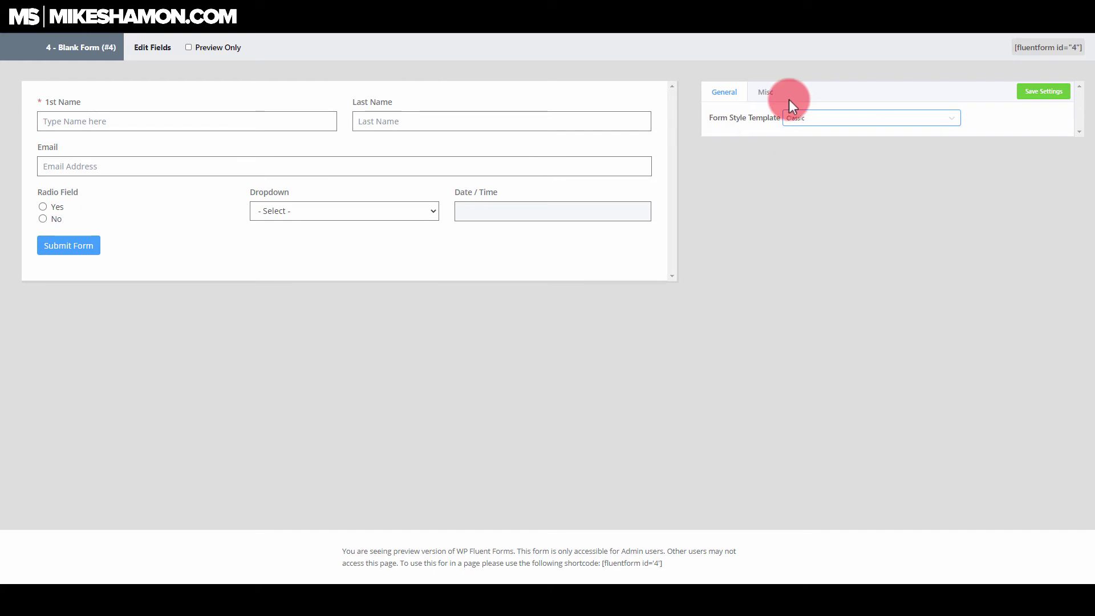
click(798, 117)
click(814, 211)
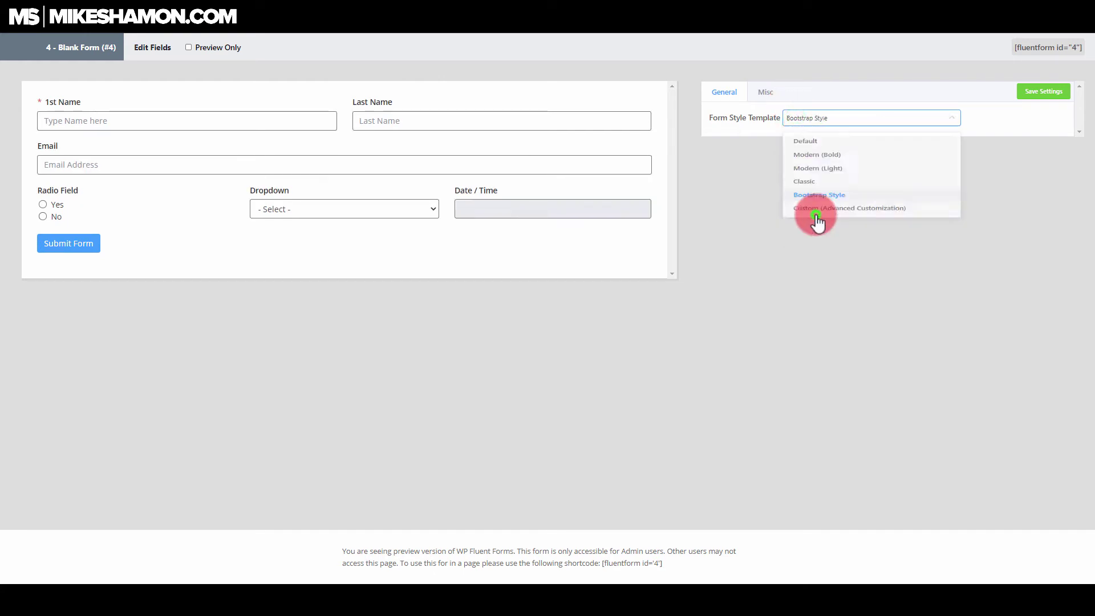
click(799, 118)
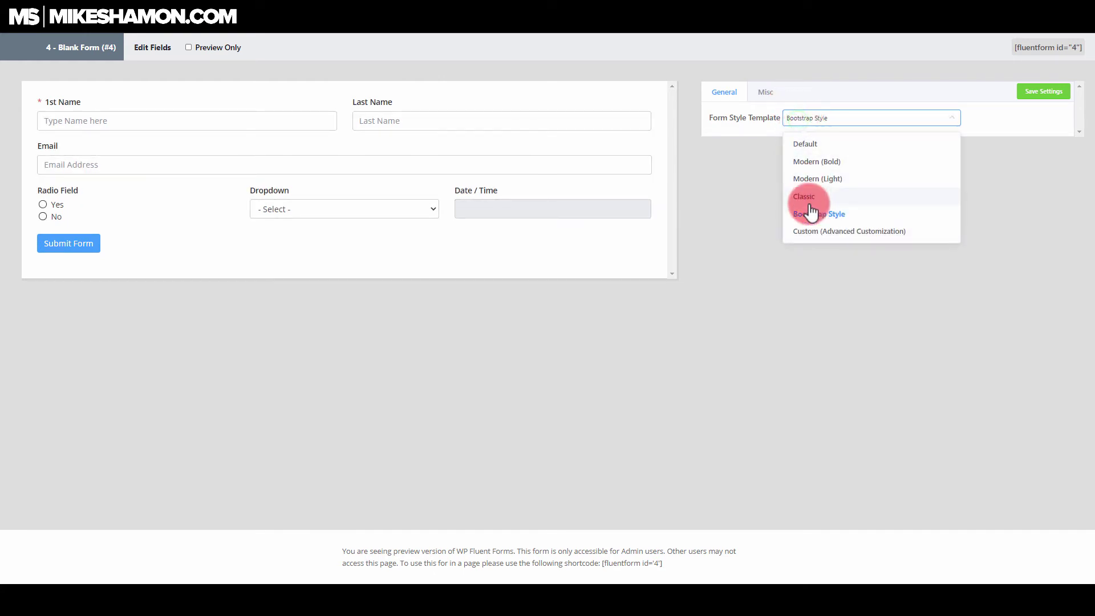
click(811, 232)
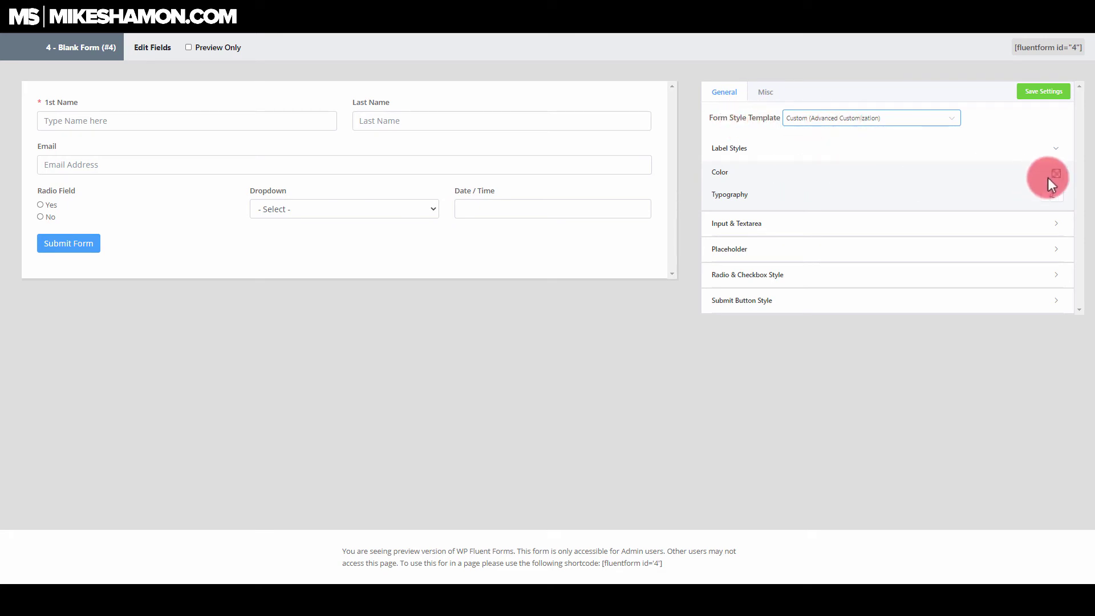
Give the form inputs a dusty red background and darker red text colour under Input & Textarea.
click(858, 225)
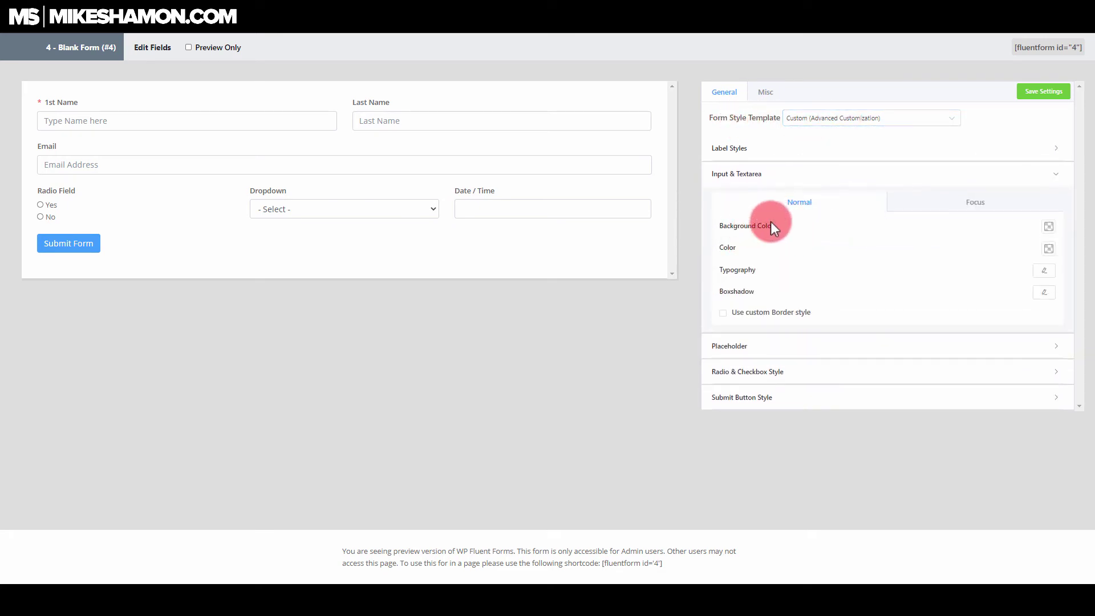
click(1049, 227)
click(948, 244)
click(985, 254)
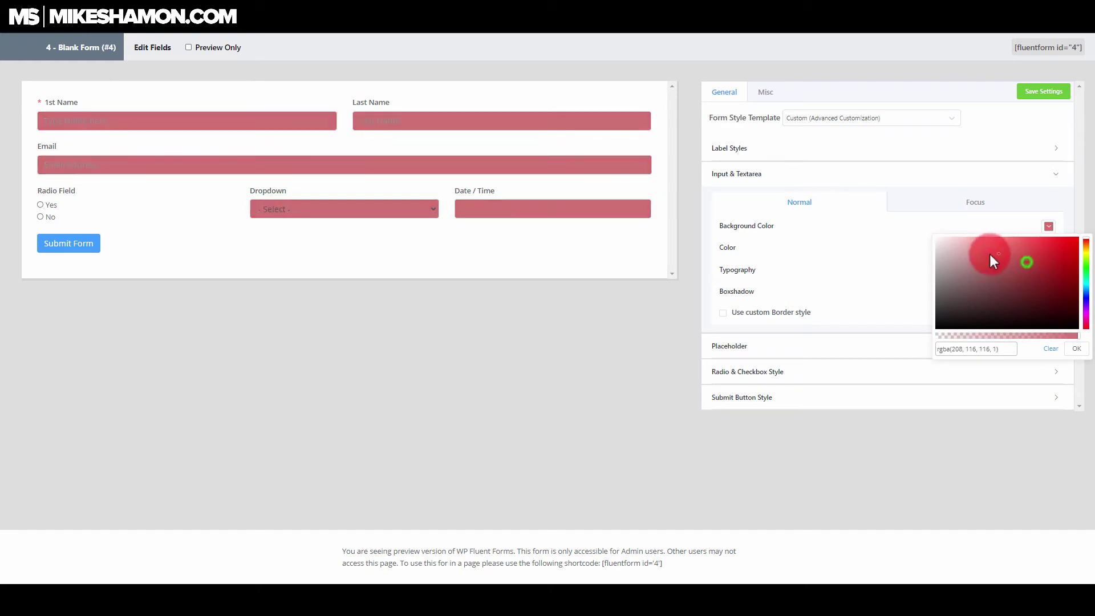
click(728, 248)
click(1049, 248)
drag(985, 276, 976, 294)
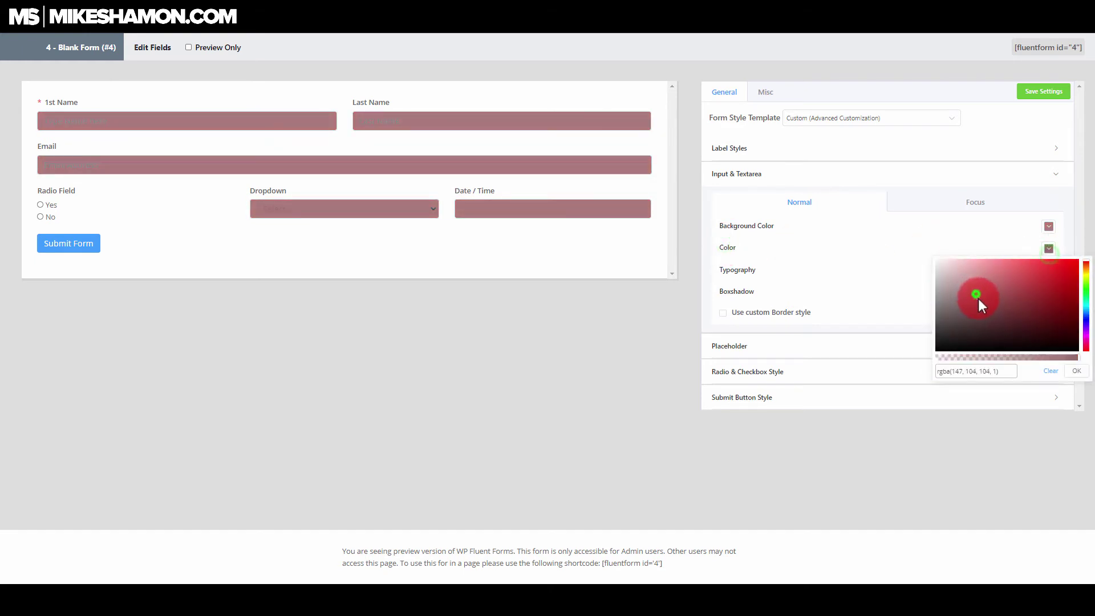
click(759, 292)
Look over the Box Shadow, Radio & Checkbox, Submit Button and Label style options.
click(1043, 293)
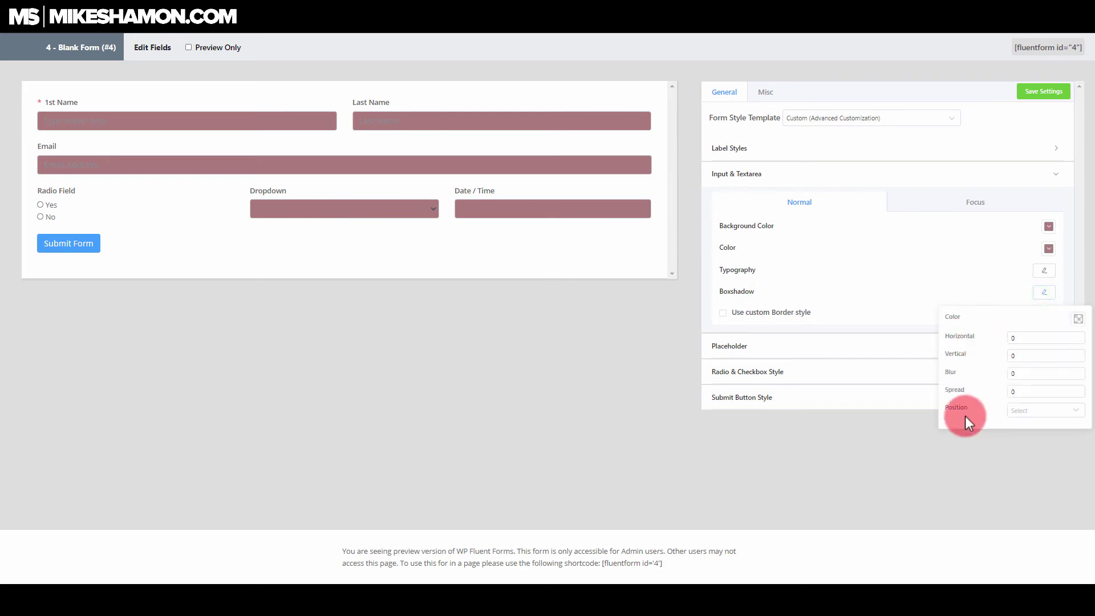
click(792, 362)
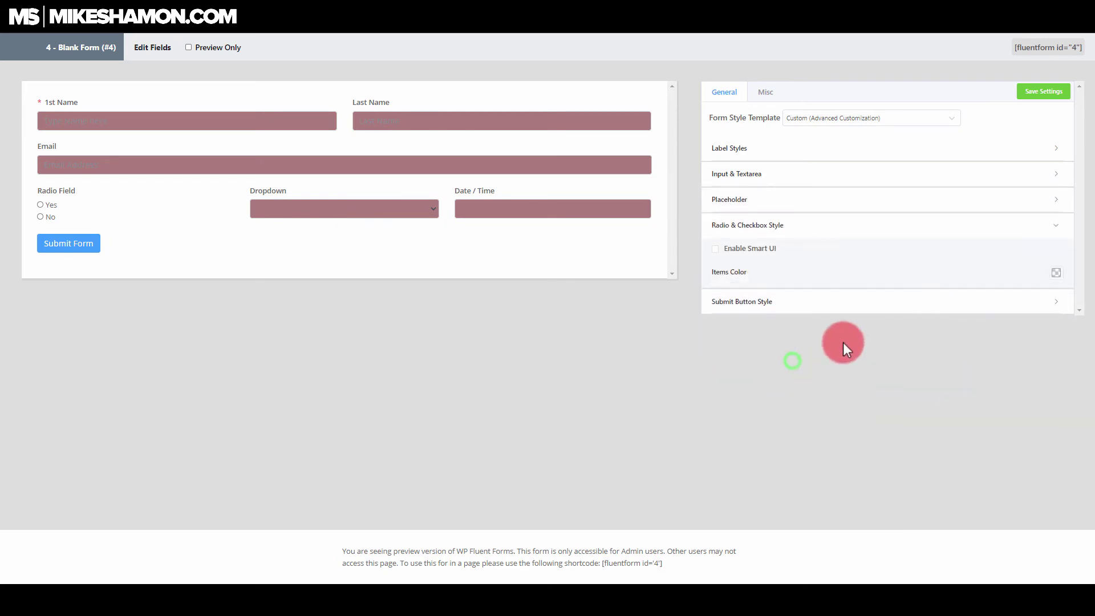
click(742, 303)
click(776, 149)
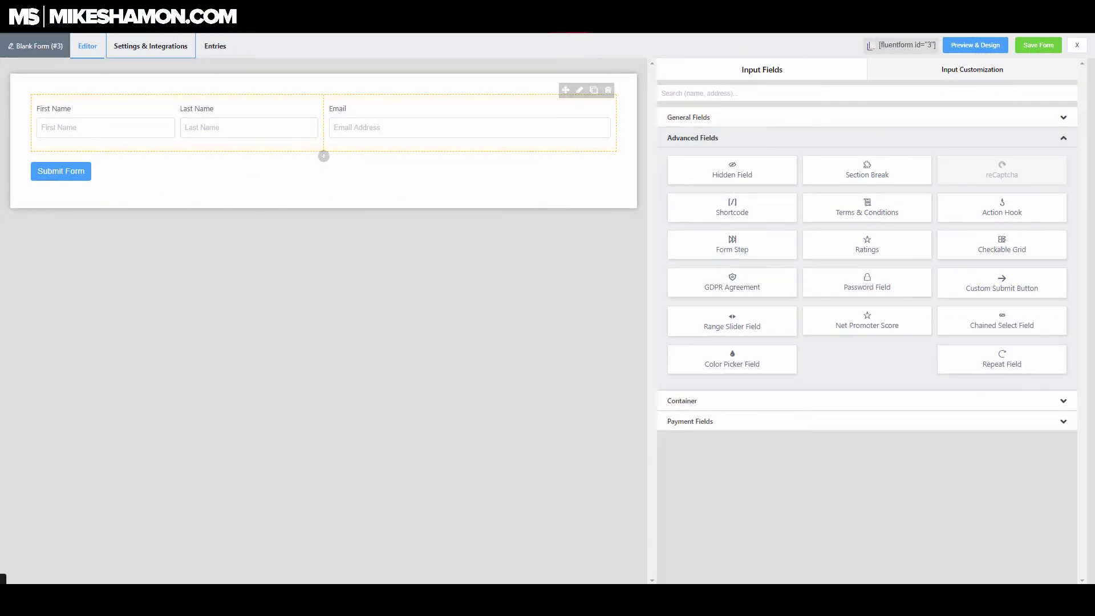
Set the Confirmation Type to To a Custom URL, after trying To a Page, and focus the Custom URL field.
click(183, 45)
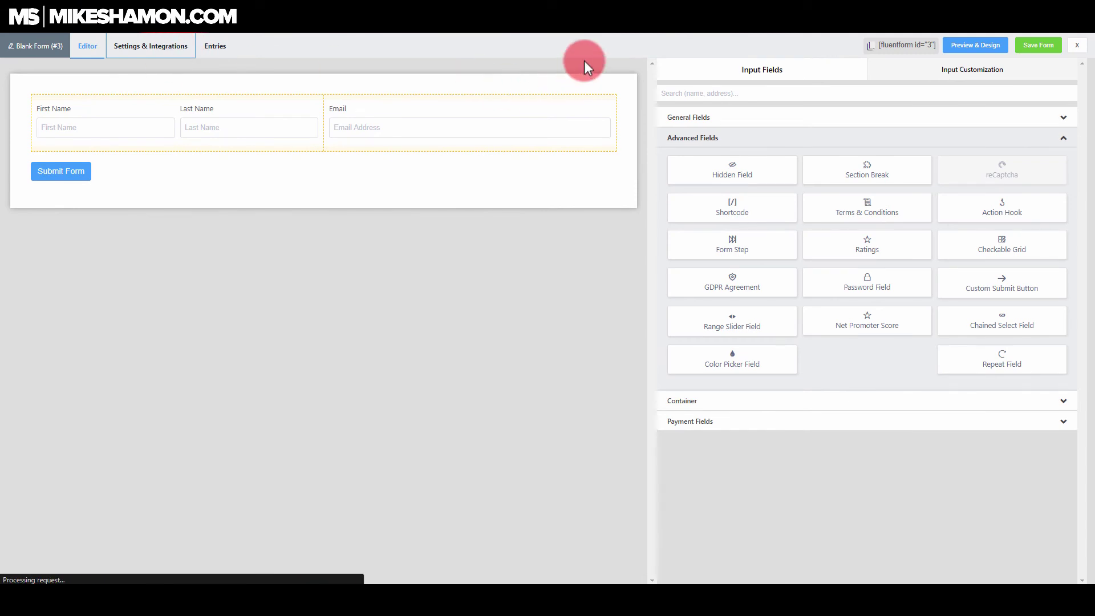
scroll(510, 320, down, 2)
scroll(506, 223, up, 2)
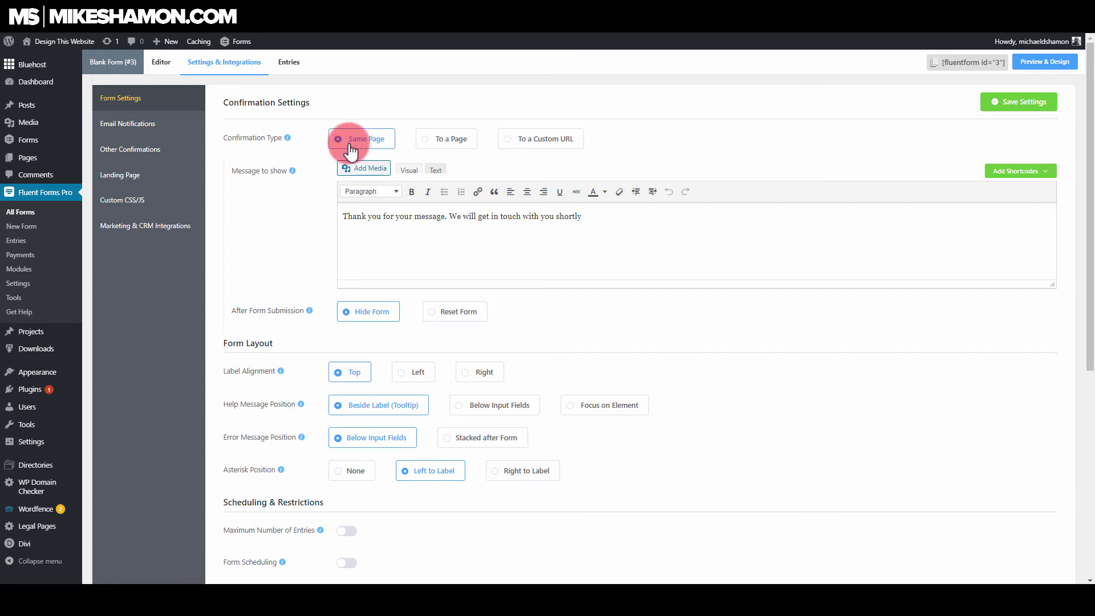
click(448, 143)
click(427, 171)
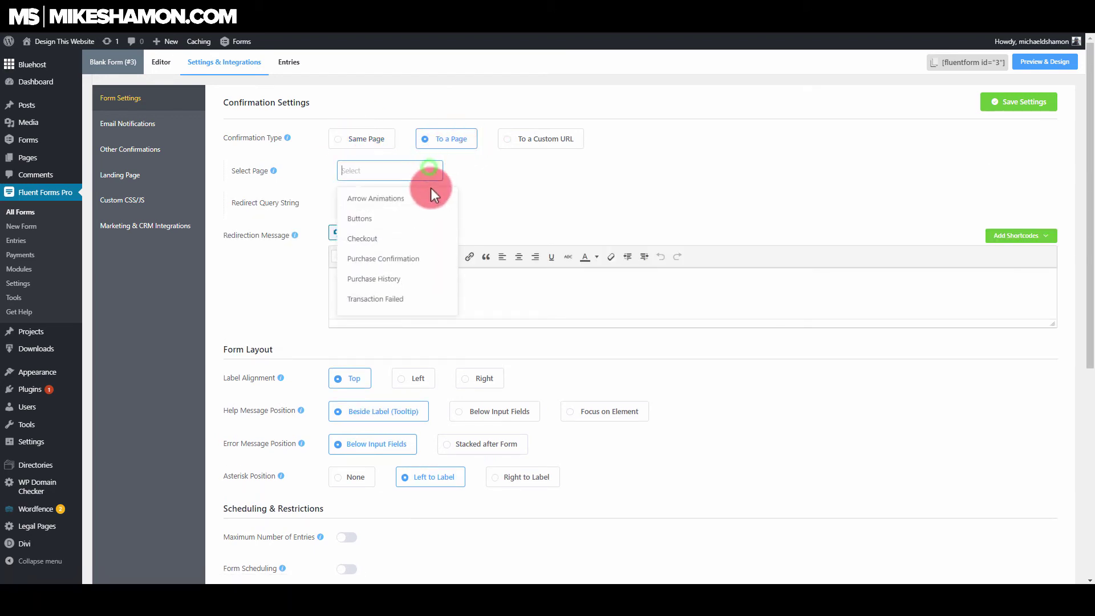
click(528, 194)
click(544, 146)
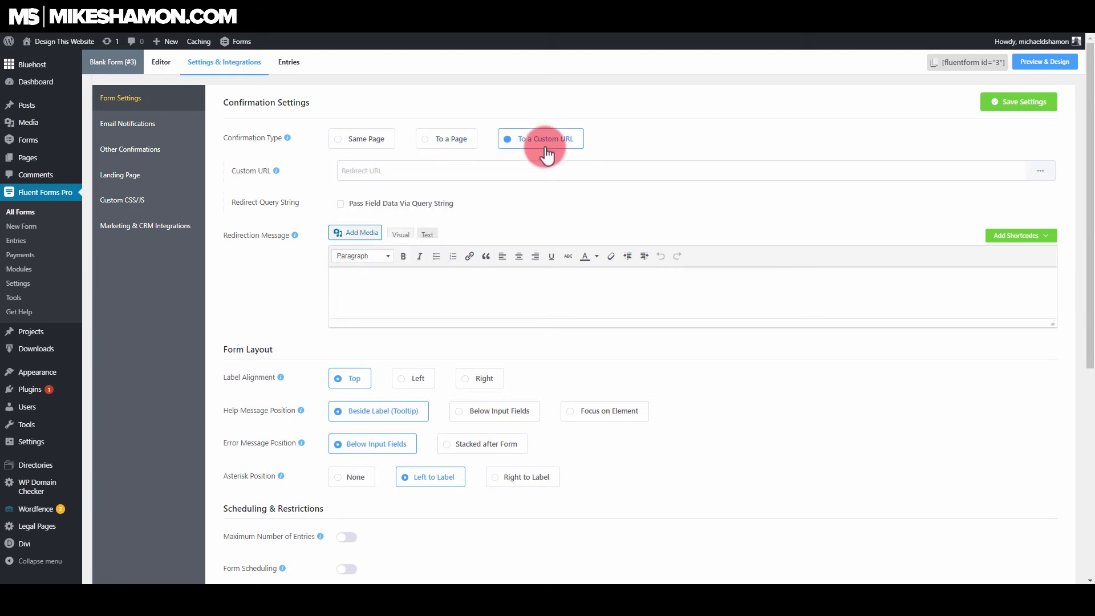
click(478, 172)
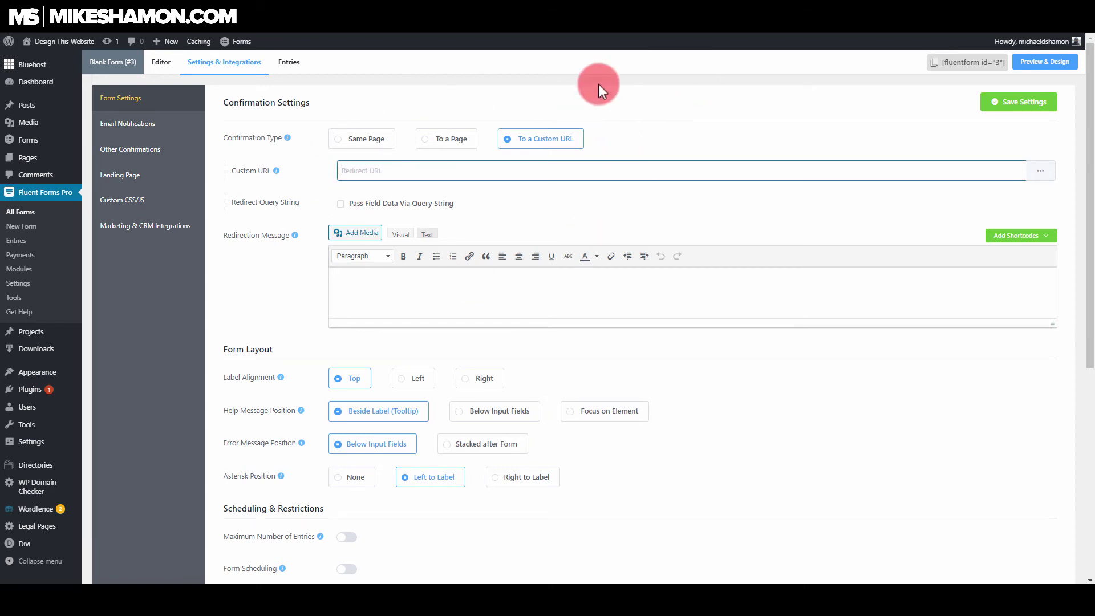
click(396, 171)
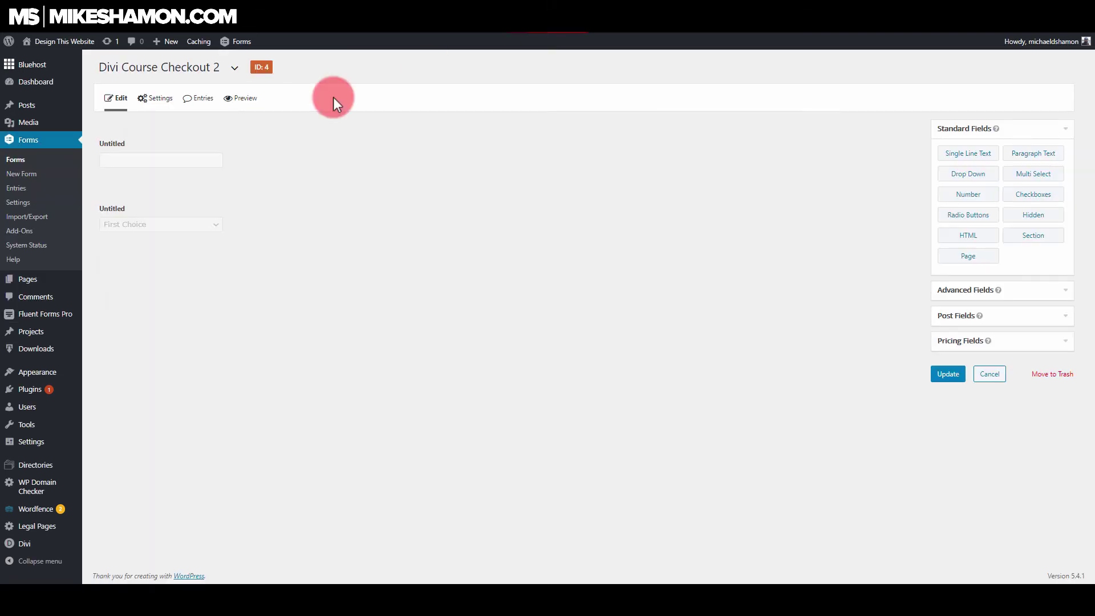
mouse_move(158, 101)
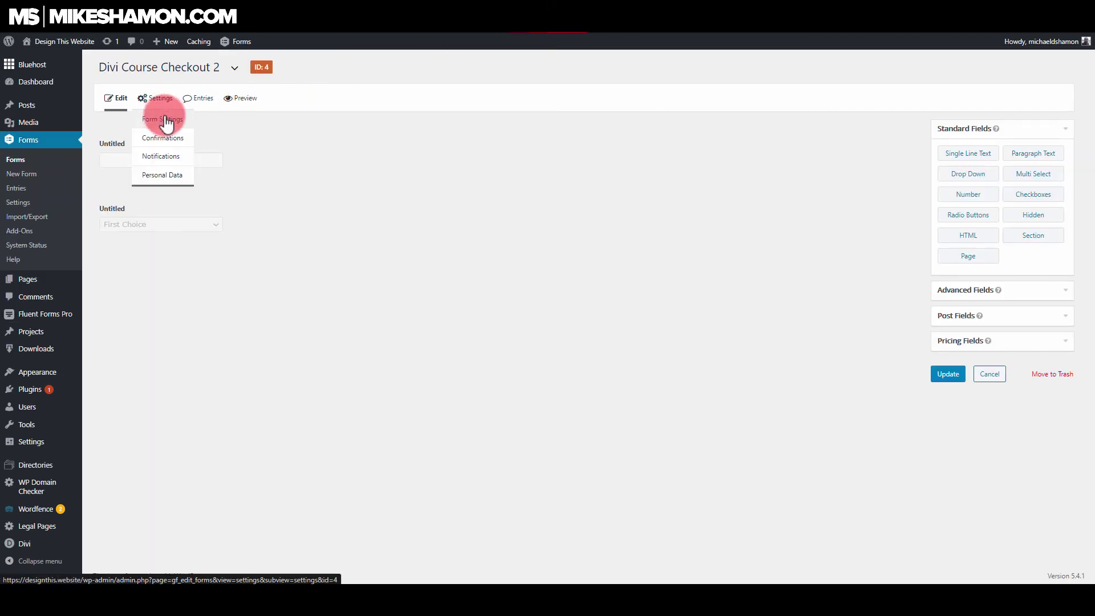
Change the Divi Course Checkout 2 confirmation type to Redirect and focus the Redirect URL field.
click(165, 120)
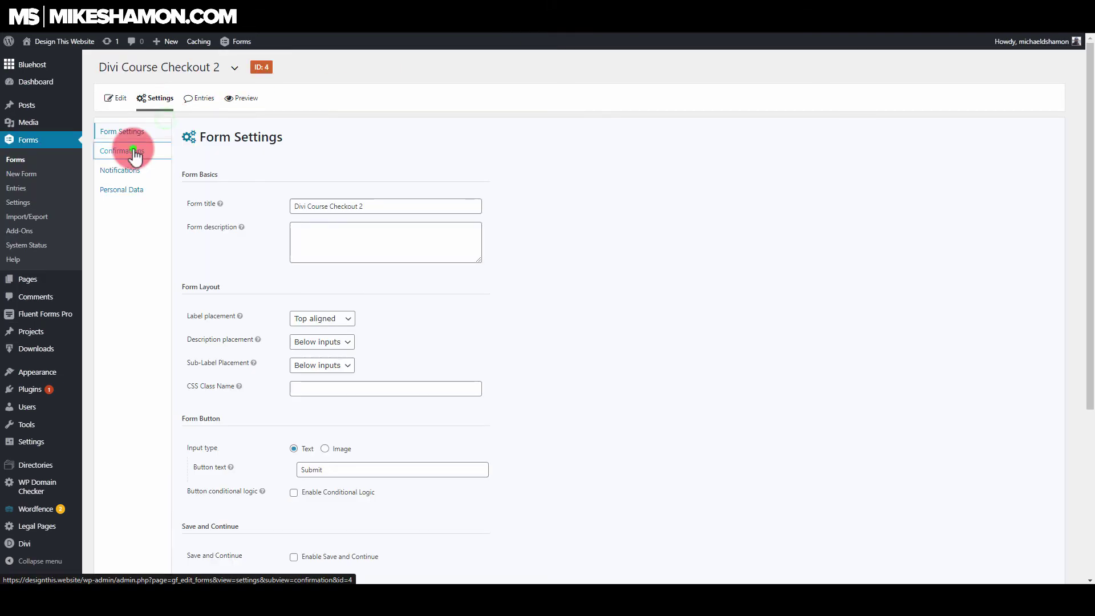
click(135, 152)
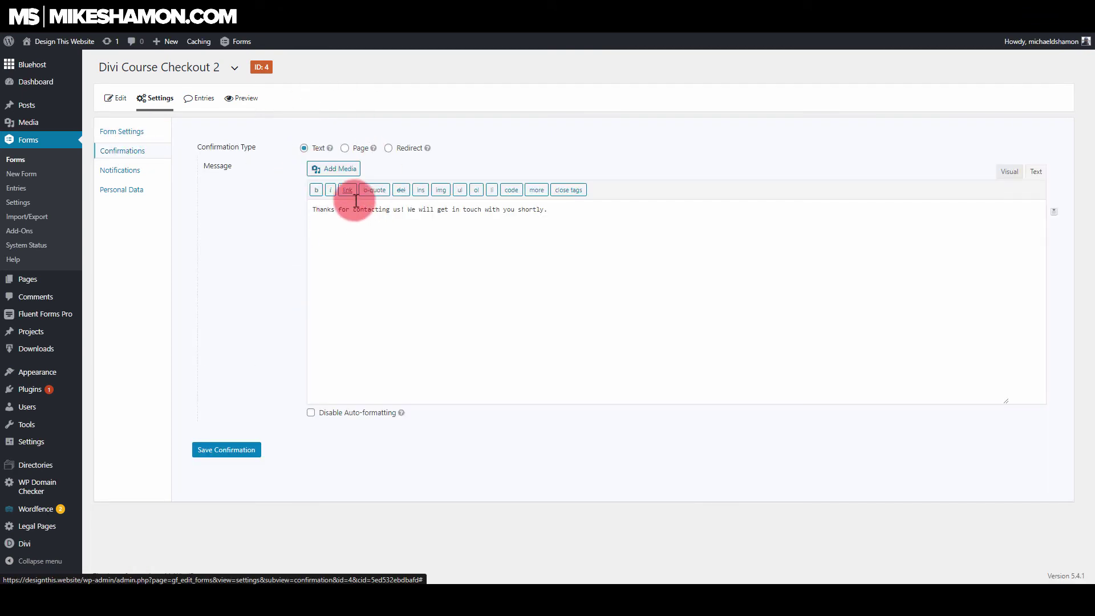
click(345, 149)
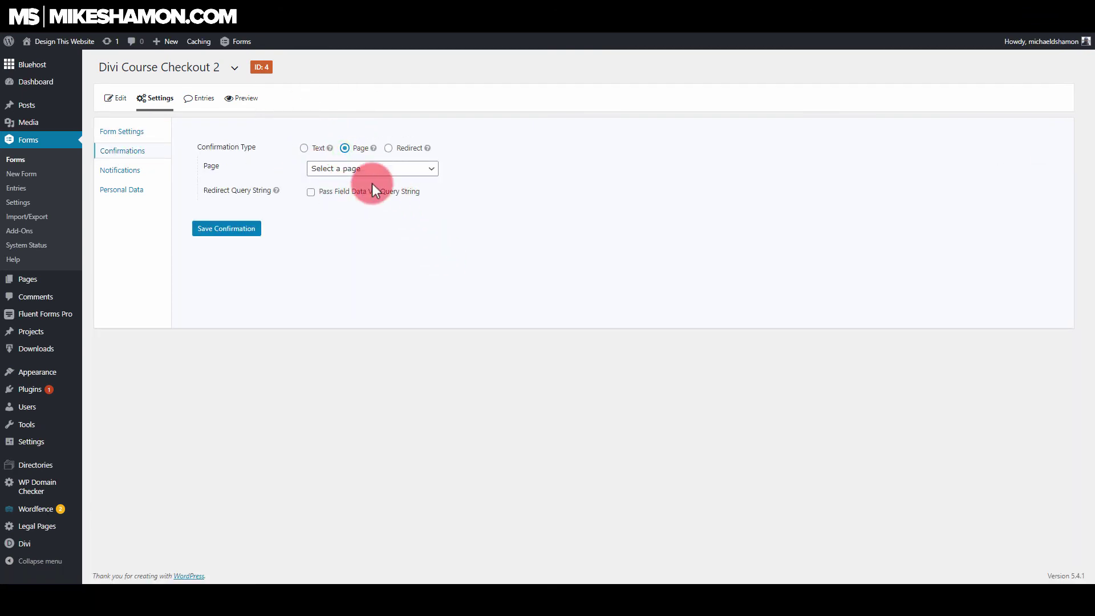
click(389, 148)
click(357, 171)
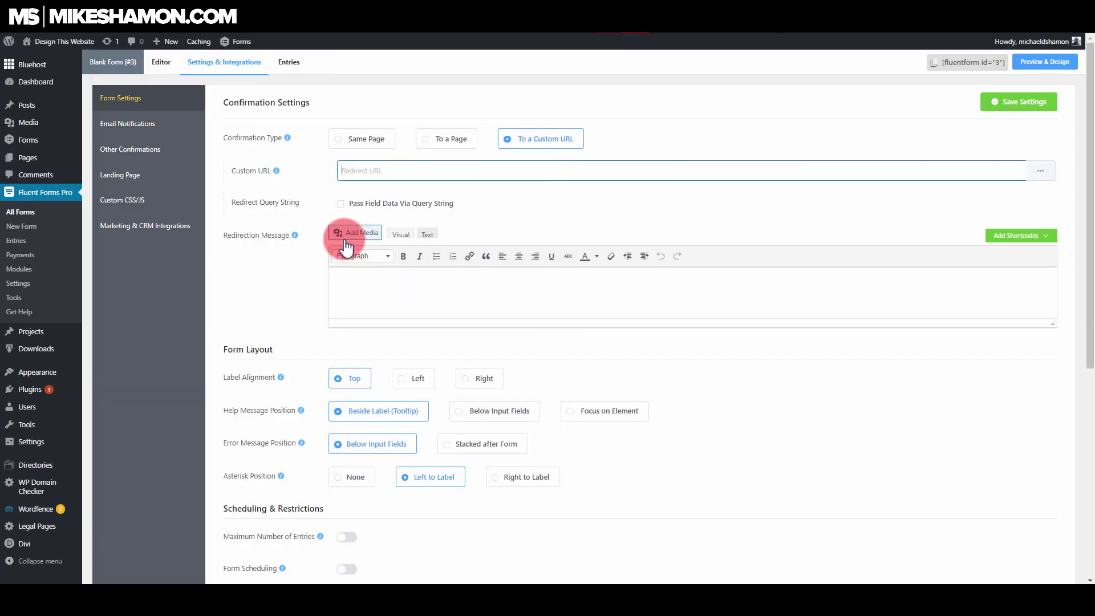
View Fluent Forms' Form Layout section and keep Gravity Forms' label placement Top aligned.
scroll(399, 243, down, 2)
scroll(355, 264, down, 2)
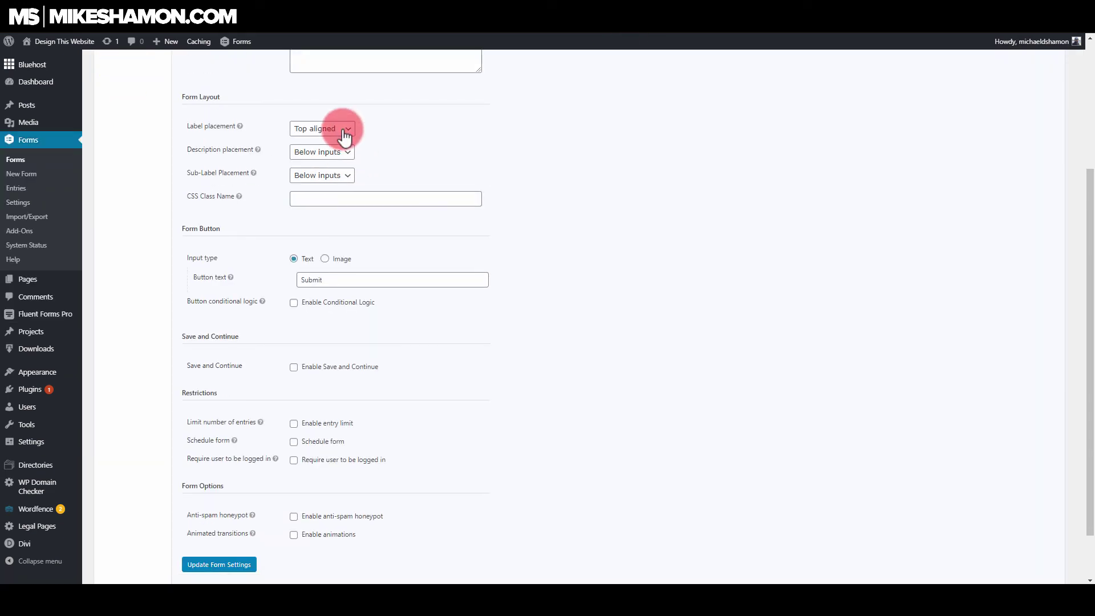
click(346, 132)
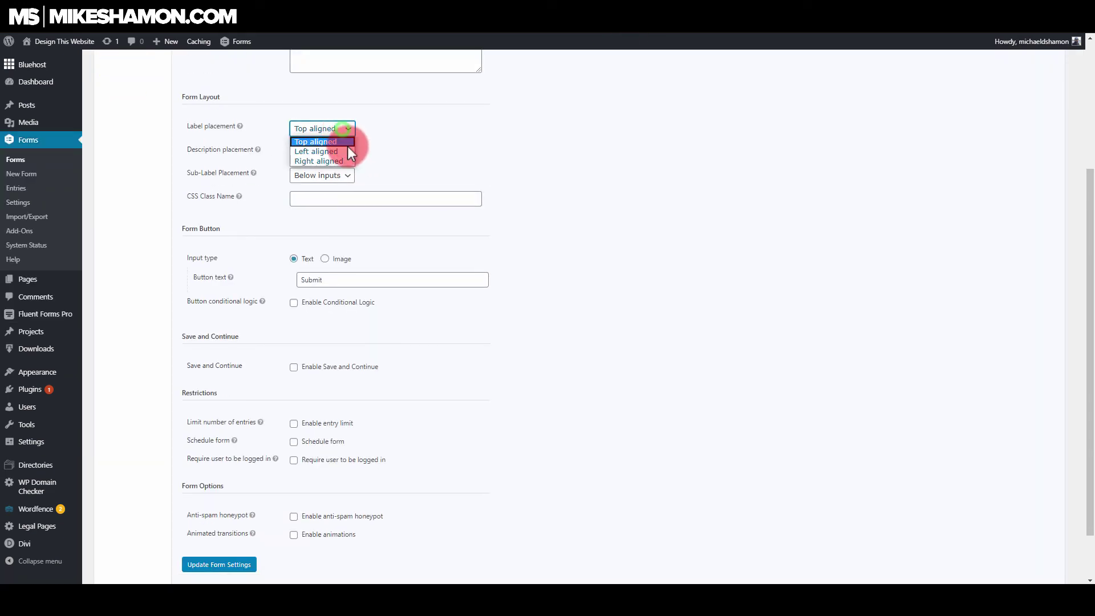
click(460, 104)
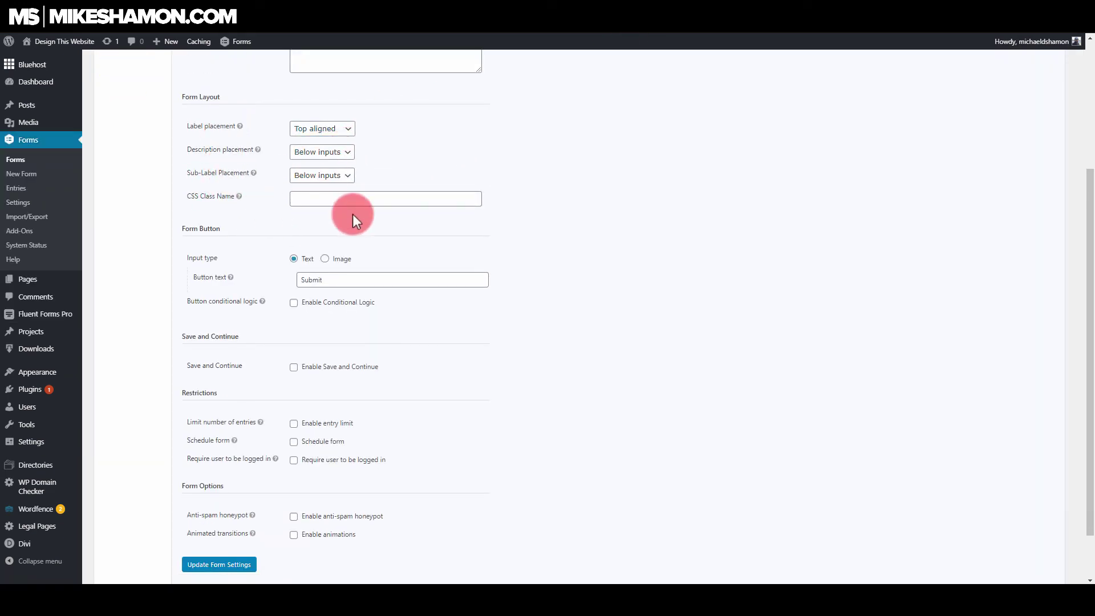
Review both plugins' restriction options: entry limit, scheduling, login requirement and honeypot.
scroll(402, 248, down, 1)
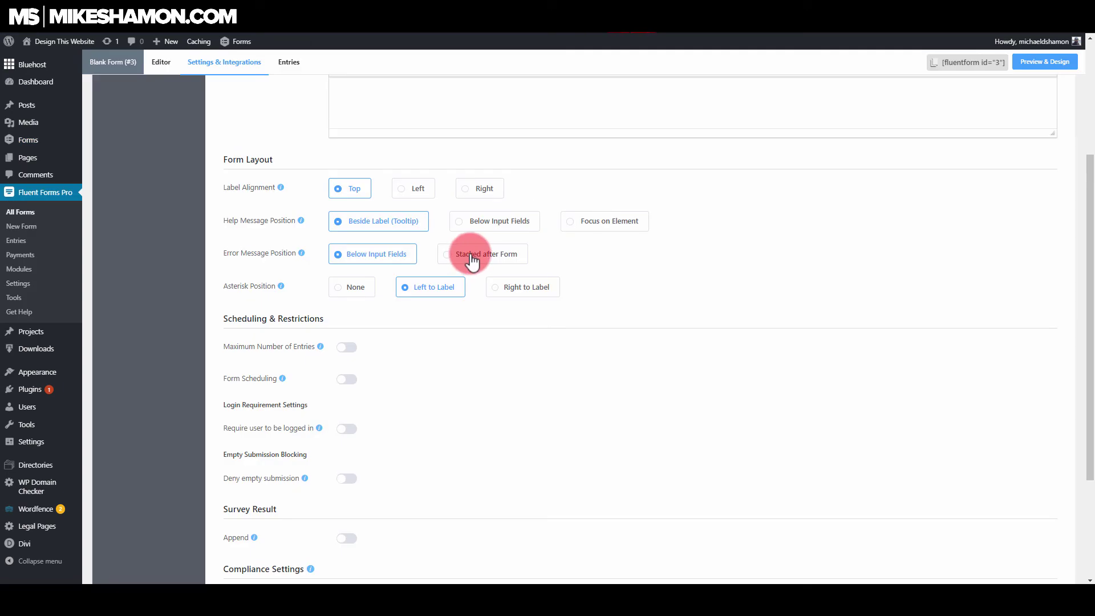
scroll(465, 250, down, 3)
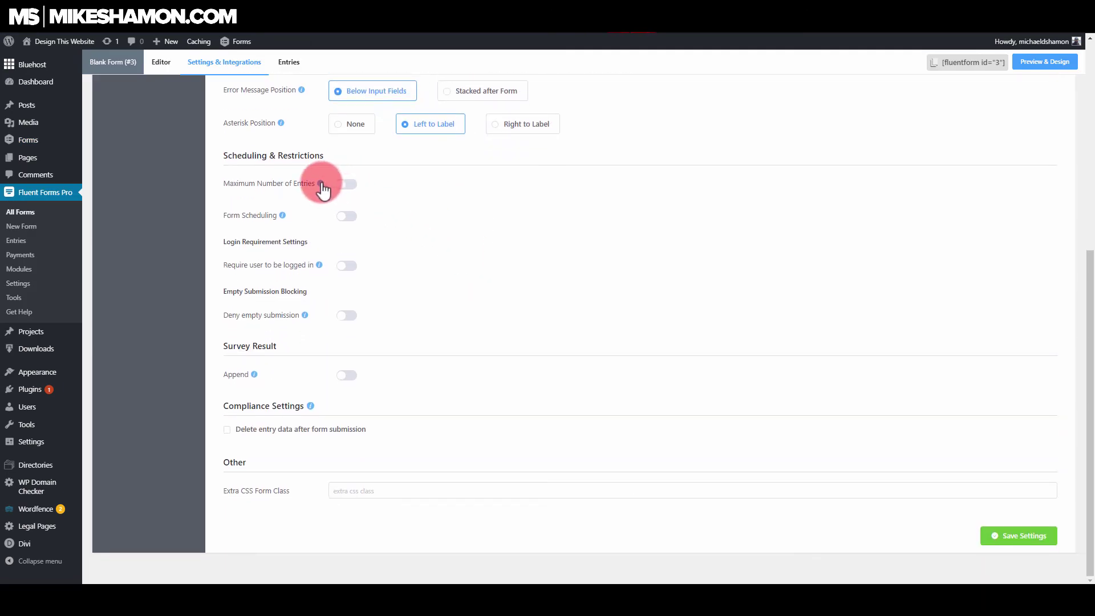
scroll(535, 291, up, 2)
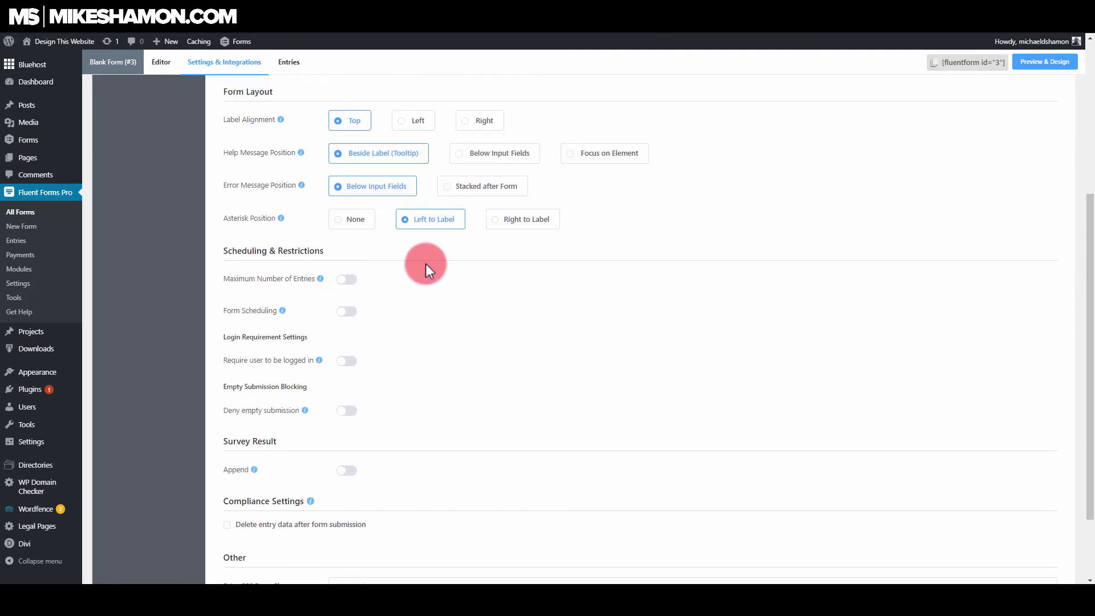
scroll(430, 294, down, 2)
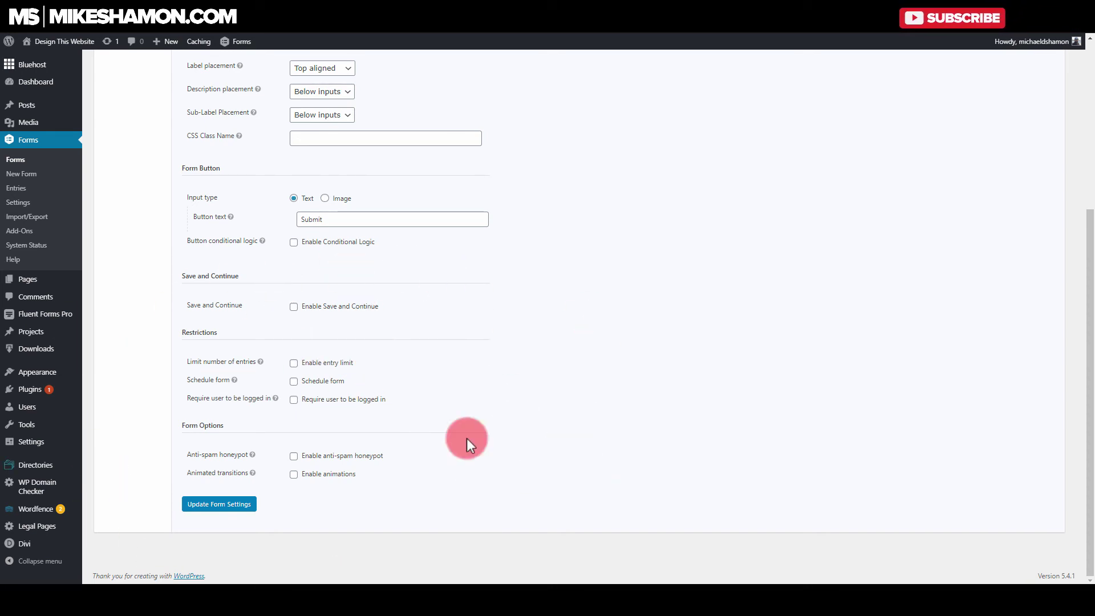
Show Gravity Forms' Add-Ons page, then browse Fluent Forms Pro's Zapier, MailChimp and GetResponse module cards.
click(24, 231)
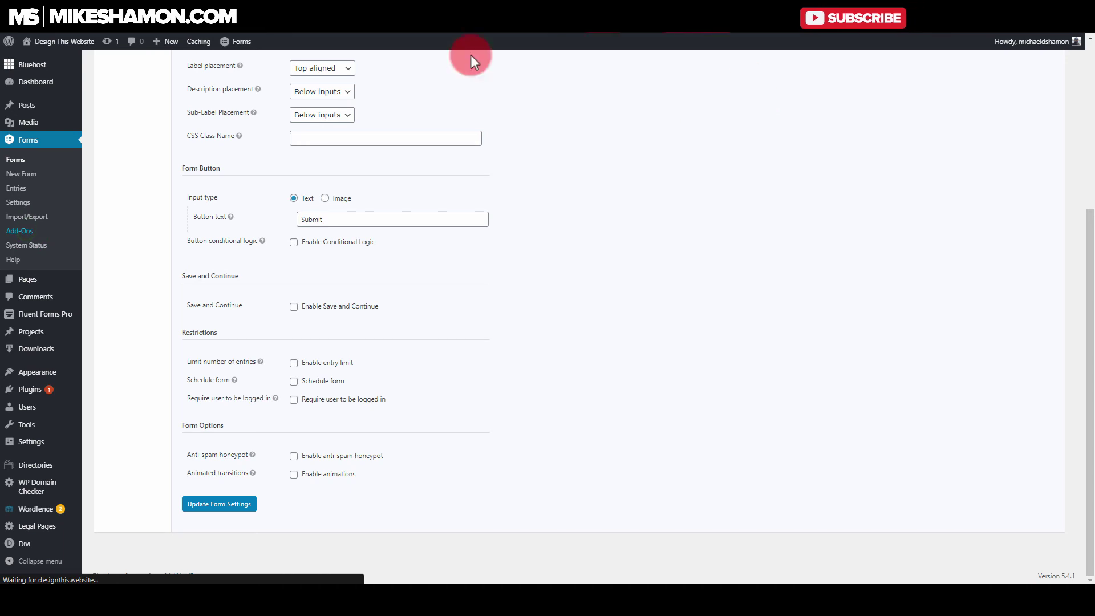
click(26, 232)
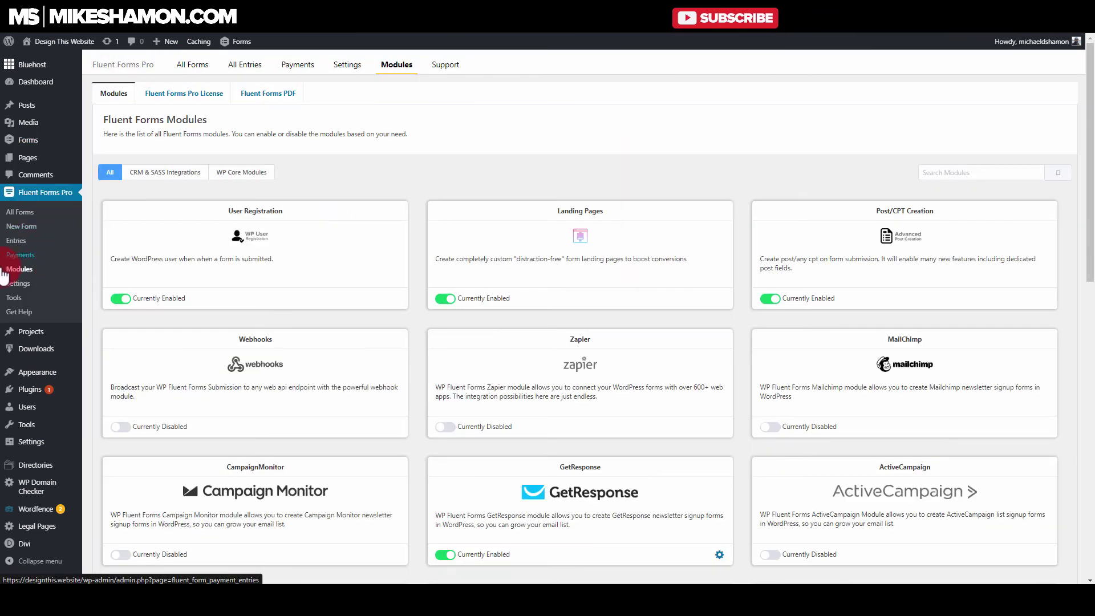
click(21, 271)
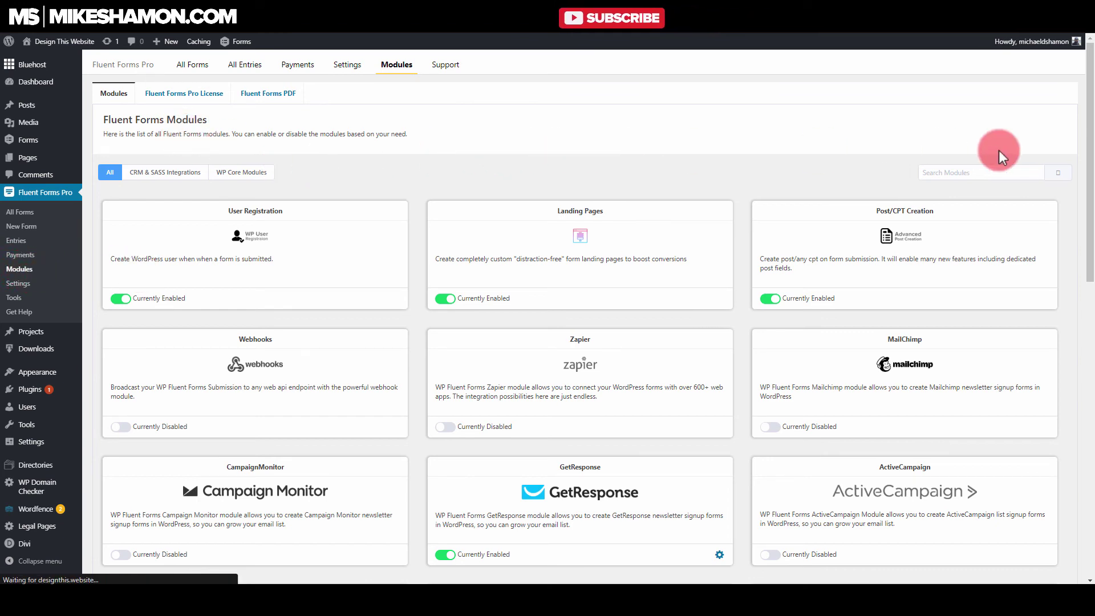
drag(1090, 203, 1090, 272)
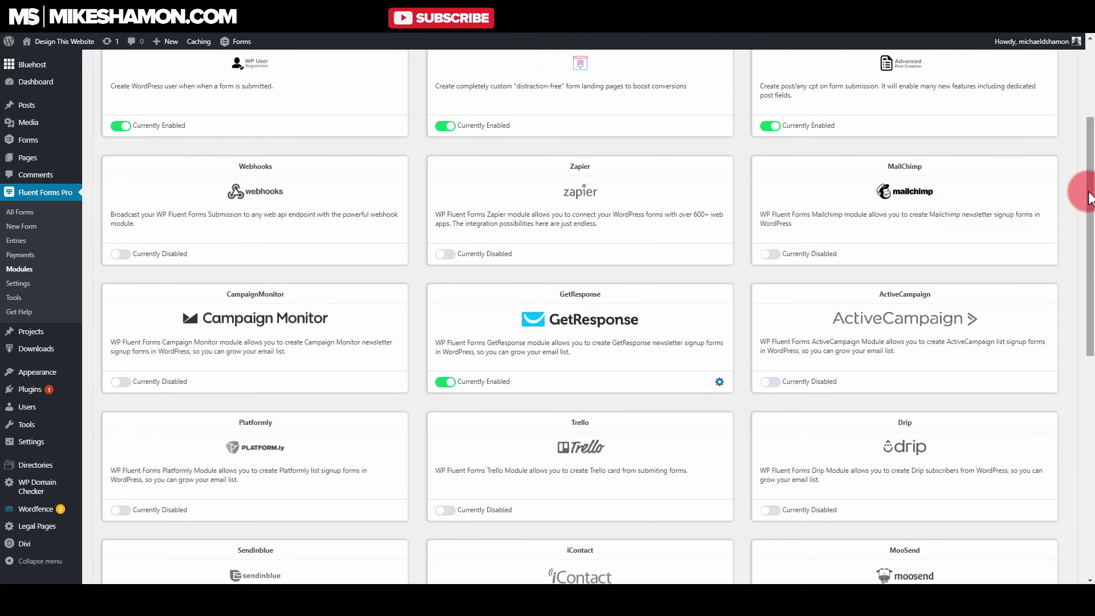
drag(1088, 191, 1088, 240)
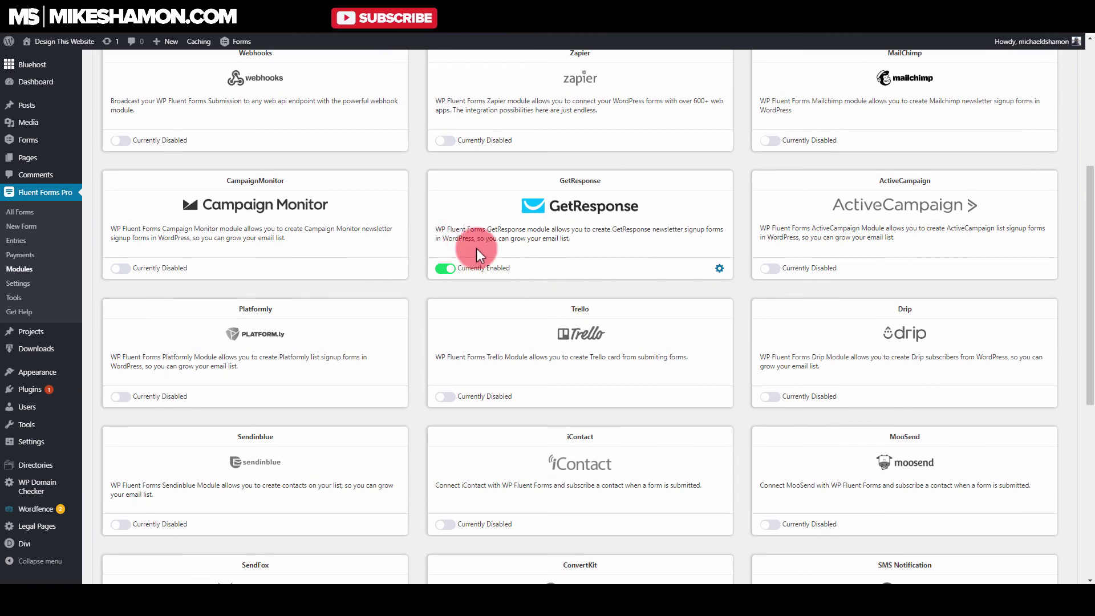
drag(1091, 311, 1091, 469)
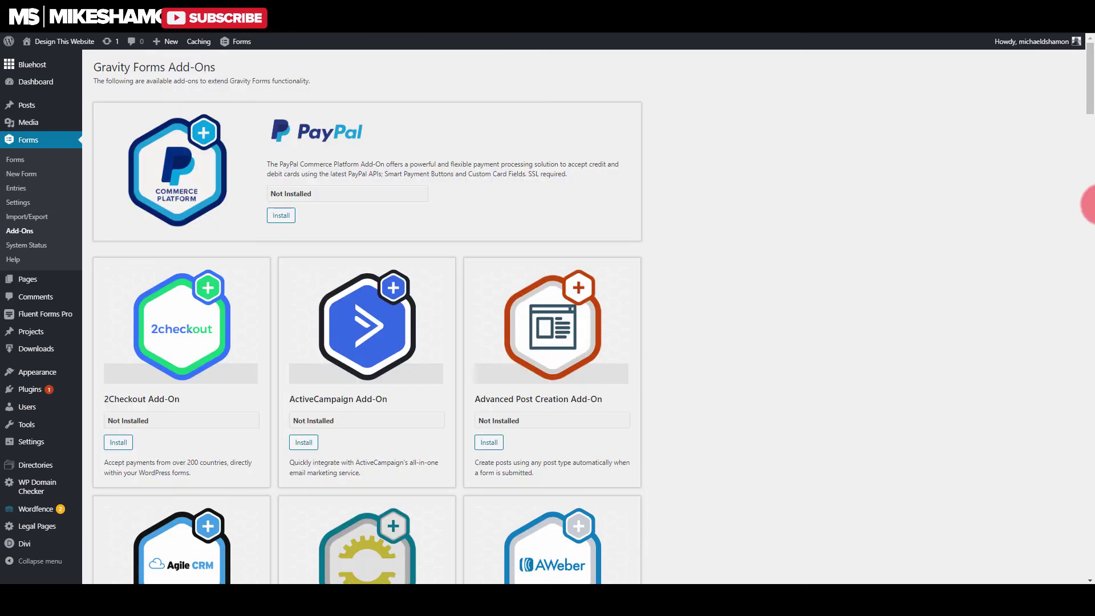
Scroll Gravity Forms' add-ons down to Zoho CRM, then return to Fluent Forms' Modules tab.
drag(1090, 74, 1076, 392)
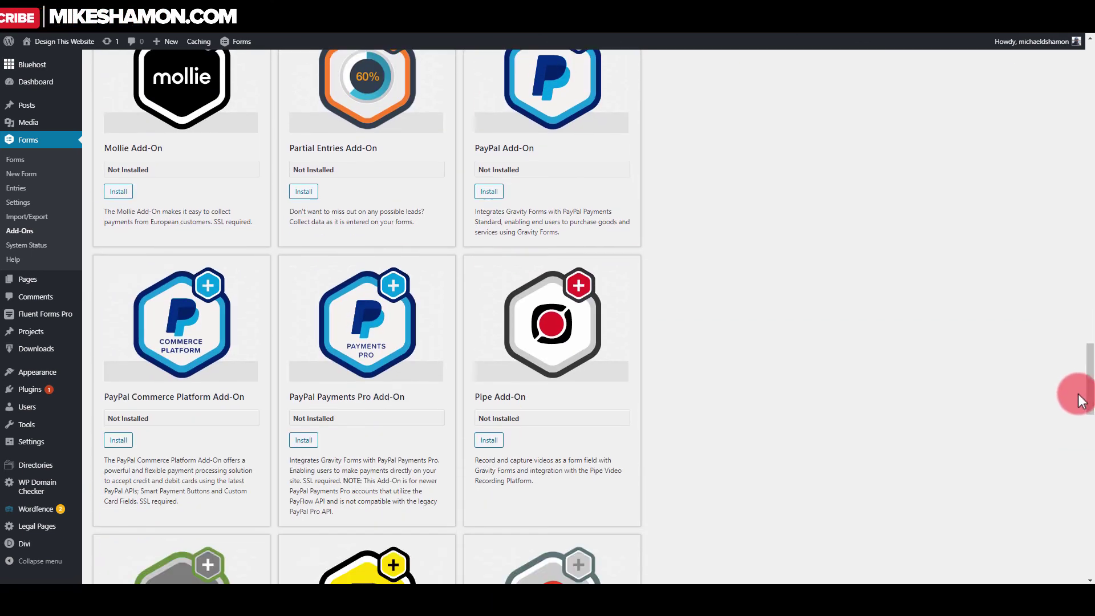
scroll(952, 279, down, 4)
scroll(953, 280, down, 8)
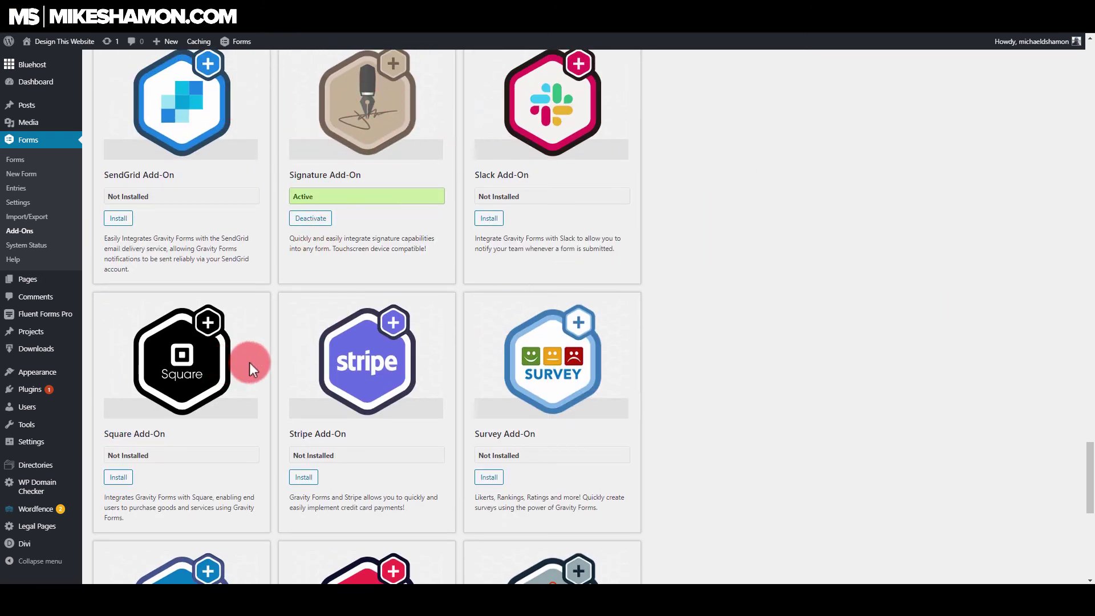
scroll(566, 331, down, 3)
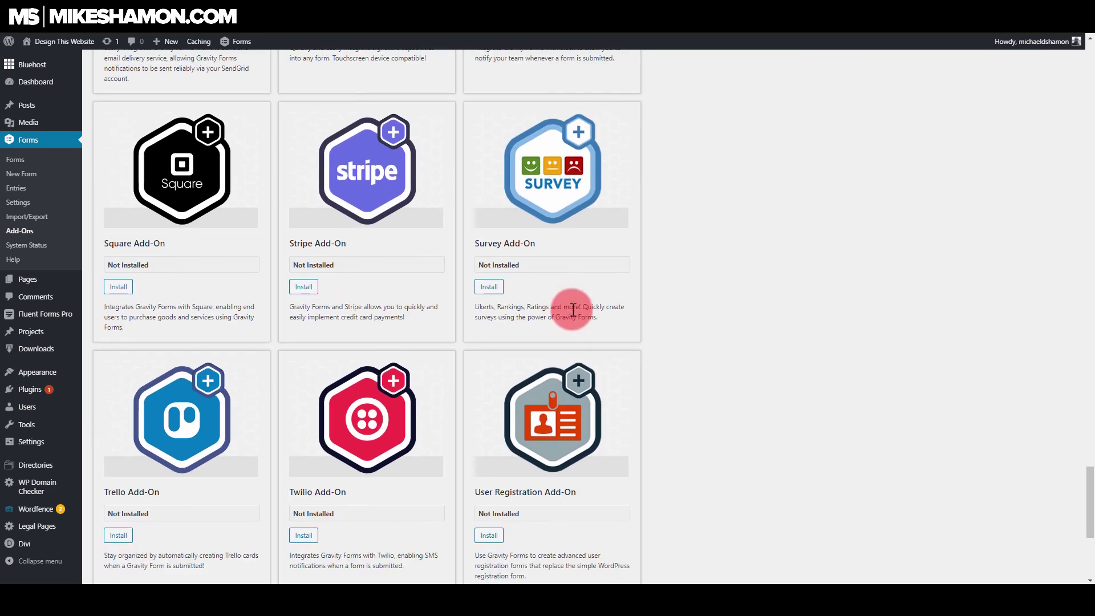
scroll(759, 265, down, 3)
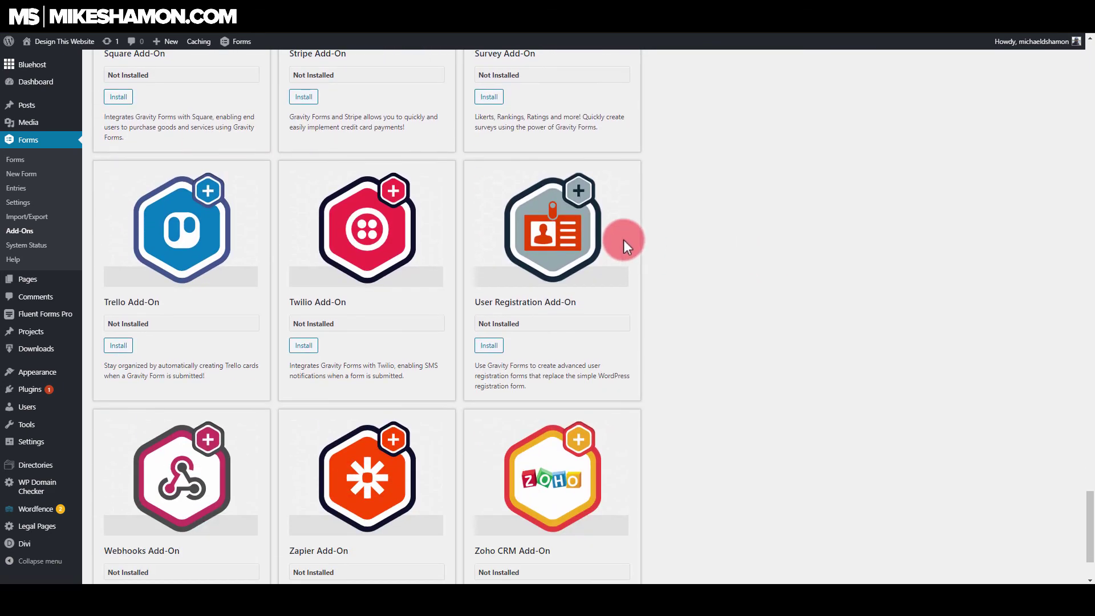
scroll(734, 217, down, 2)
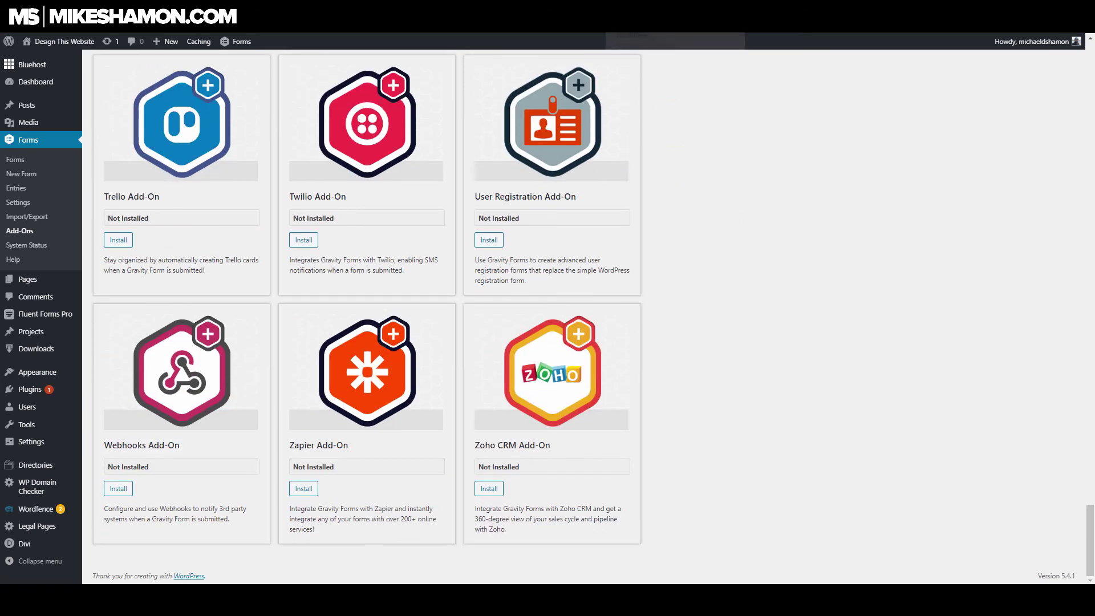
click(741, 20)
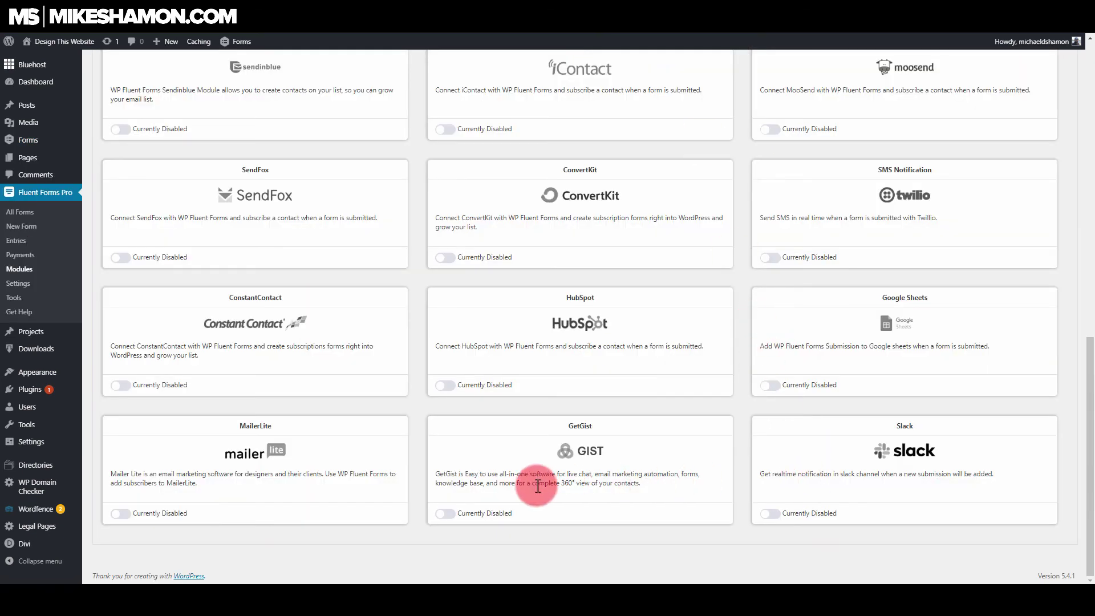
Return to the top of the Modules page and open Fluent Forms Pro's All Forms list.
scroll(512, 445, up, 2)
scroll(511, 444, up, 10)
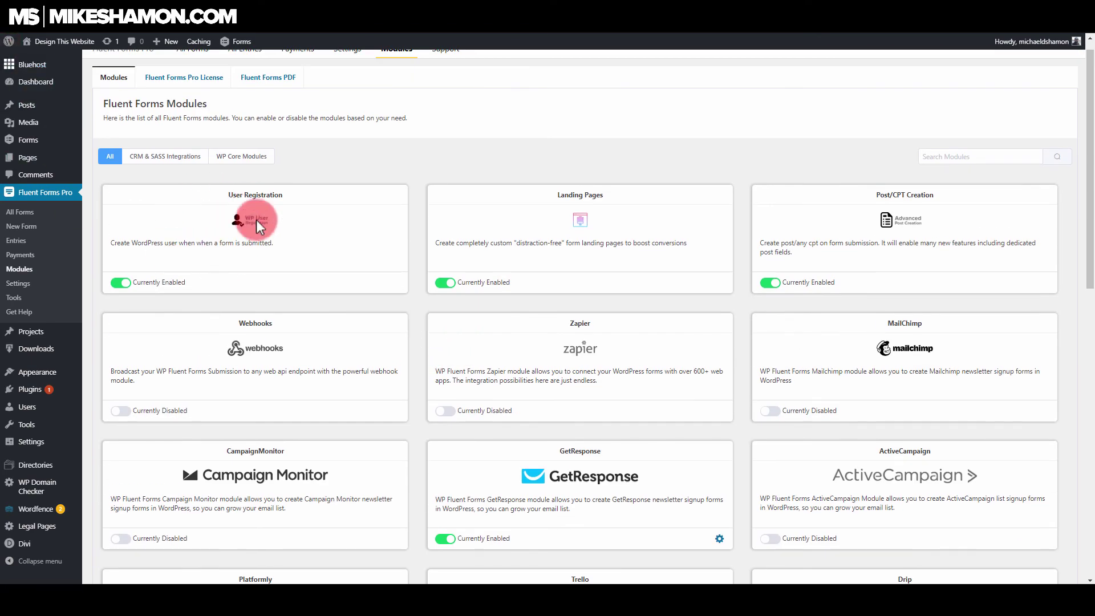
scroll(611, 54, down, 1)
scroll(156, 142, up, 2)
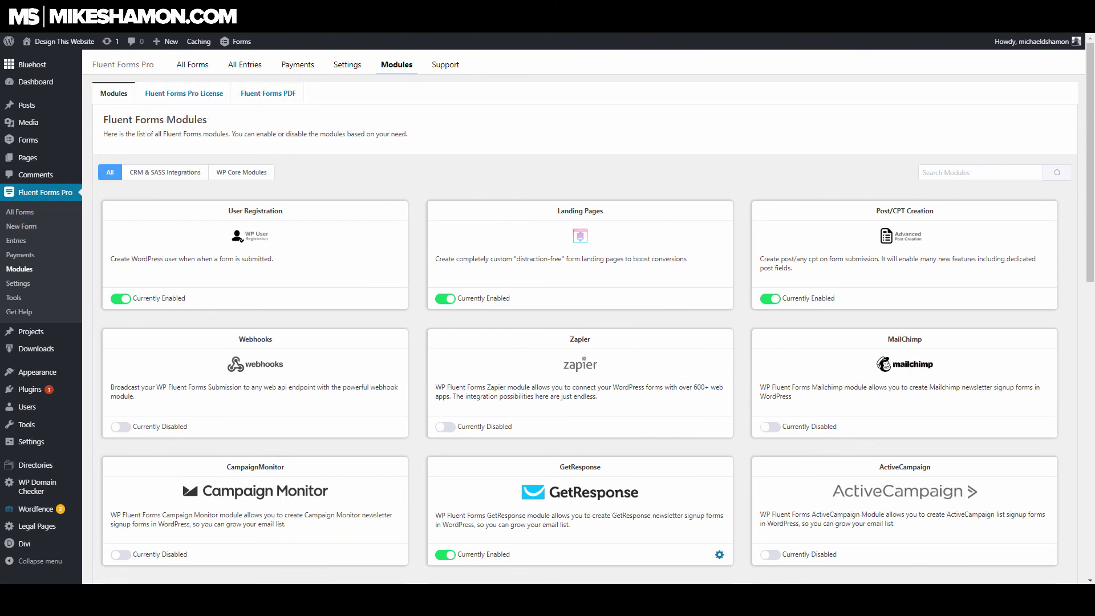
click(21, 213)
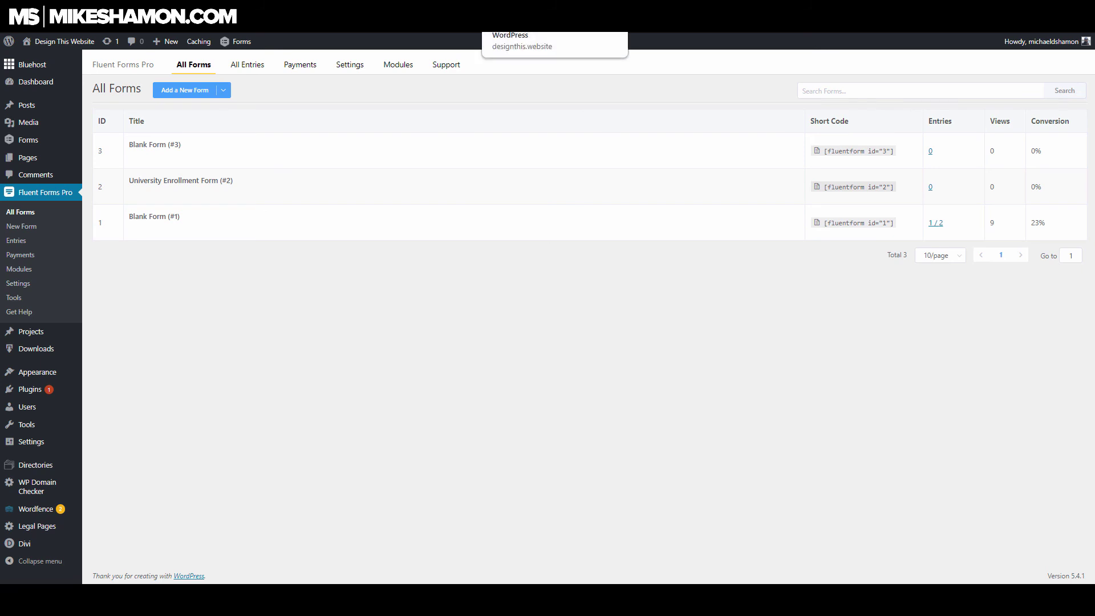
click(100, 103)
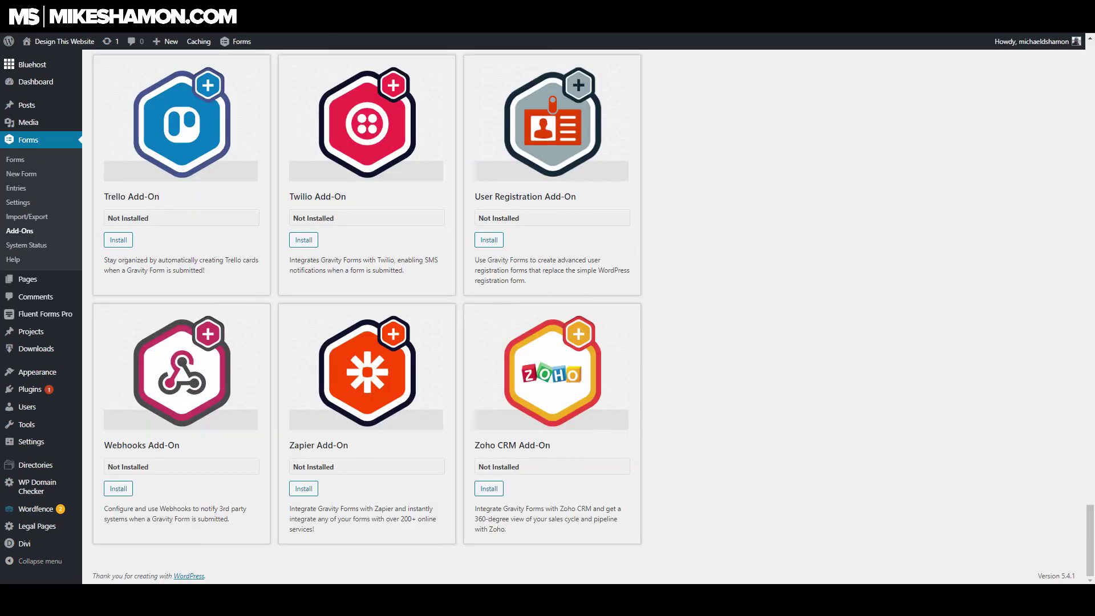
scroll(508, 313, up, 20)
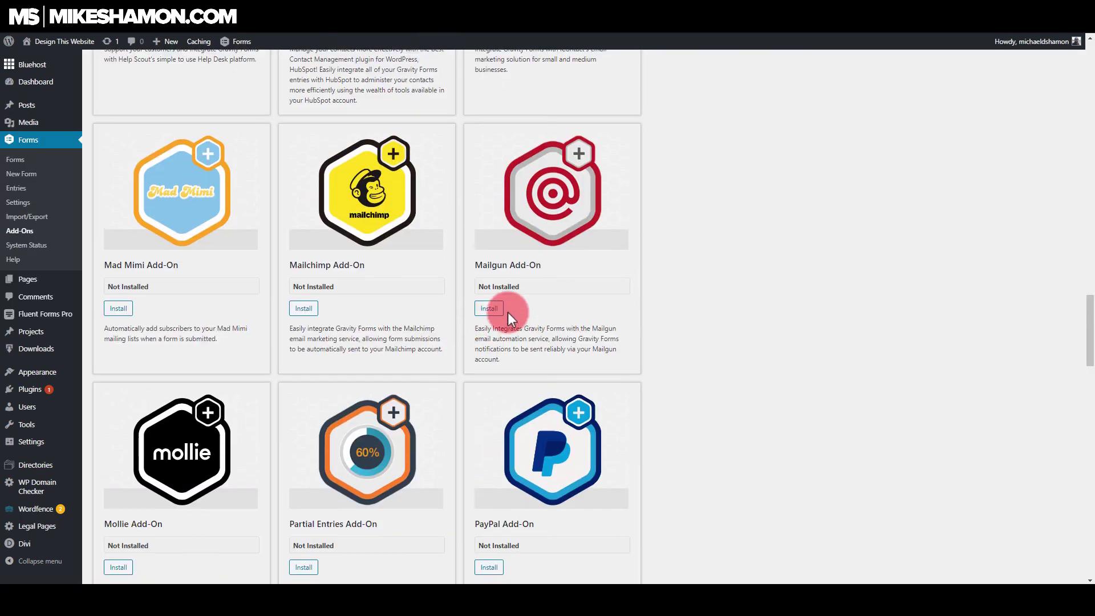
scroll(507, 333, up, 5)
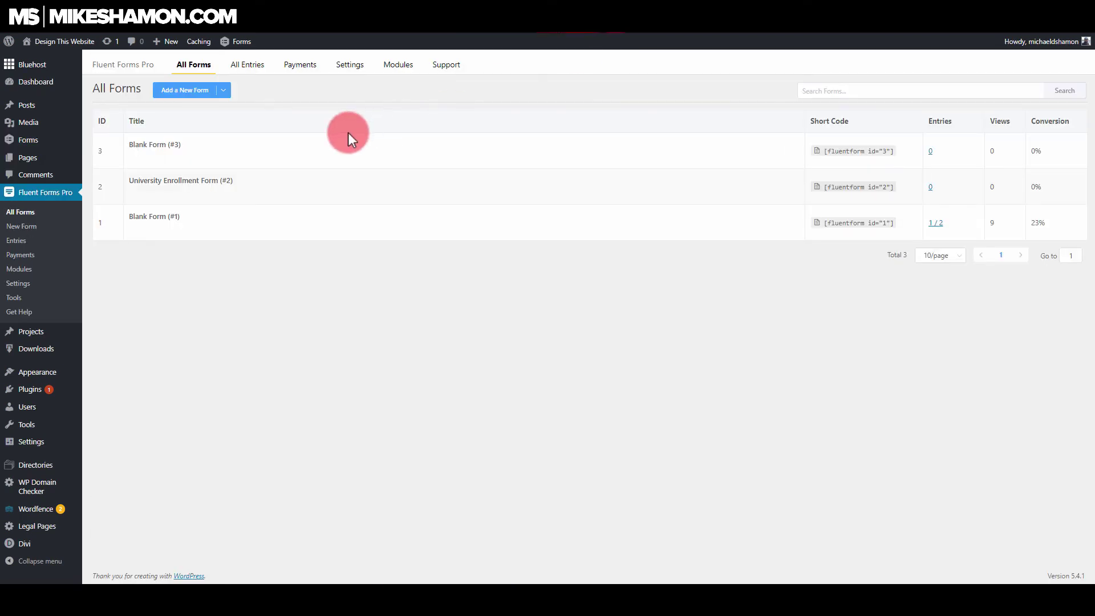
mouse_move(347, 140)
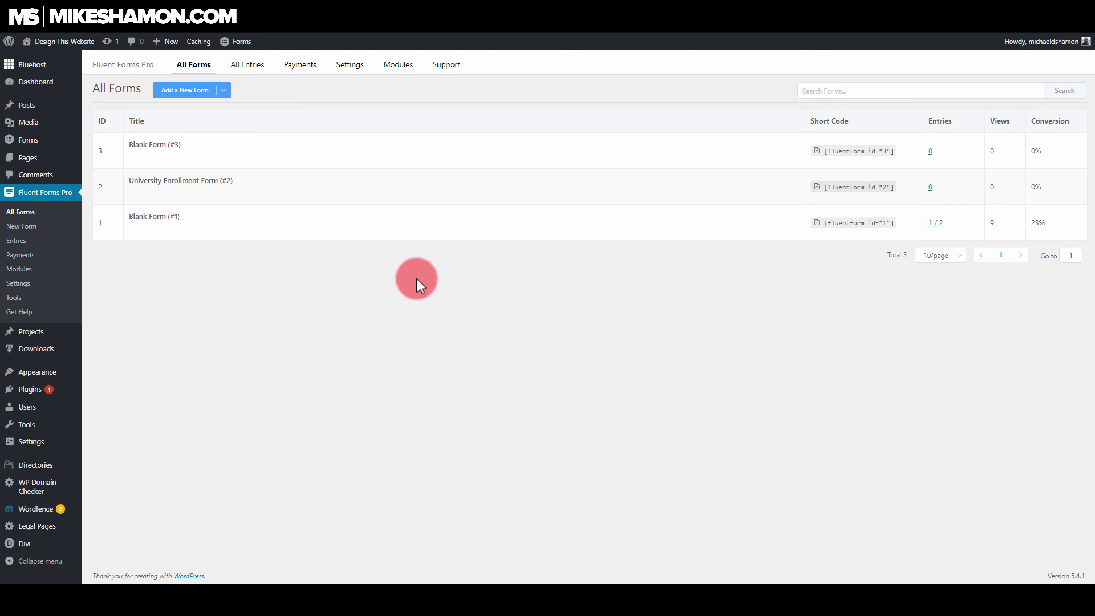
Open Fluent Forms Pro's Entries view, then Gravity Forms' Entries page for comparison.
click(15, 246)
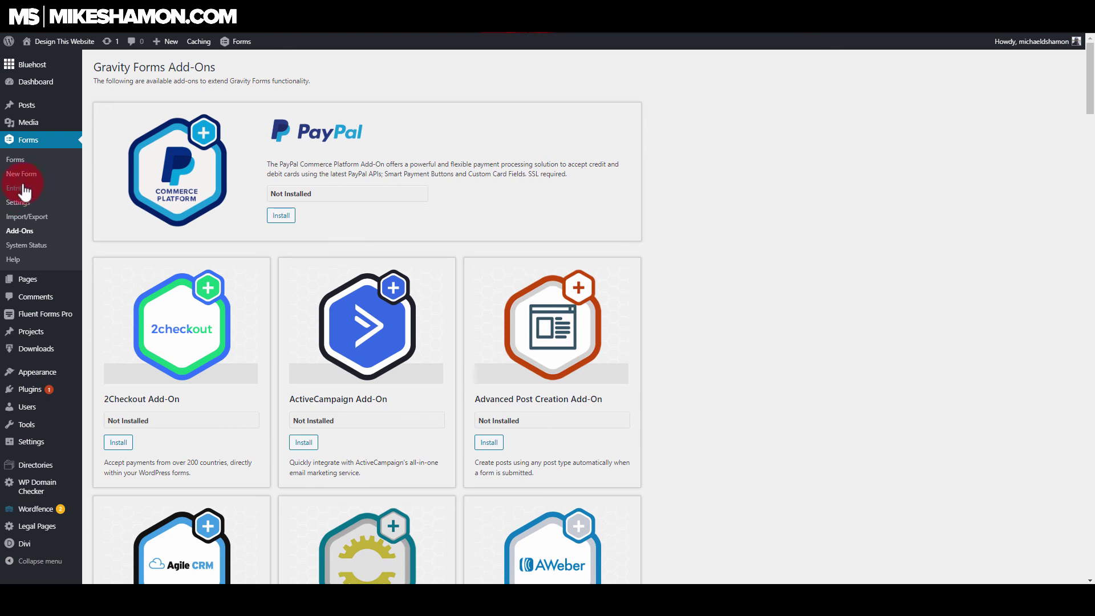
click(22, 190)
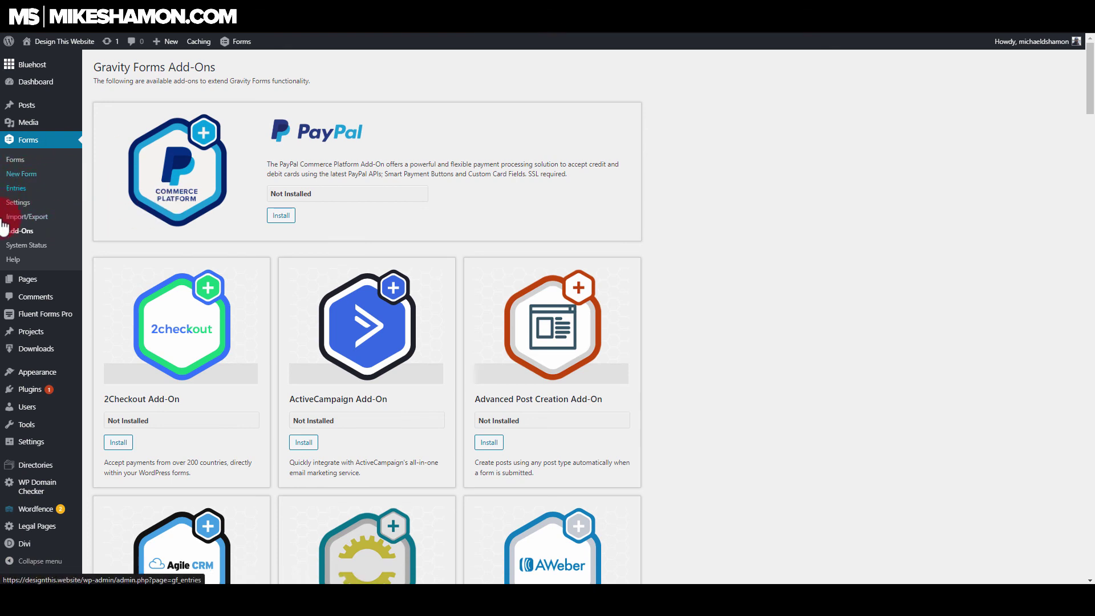